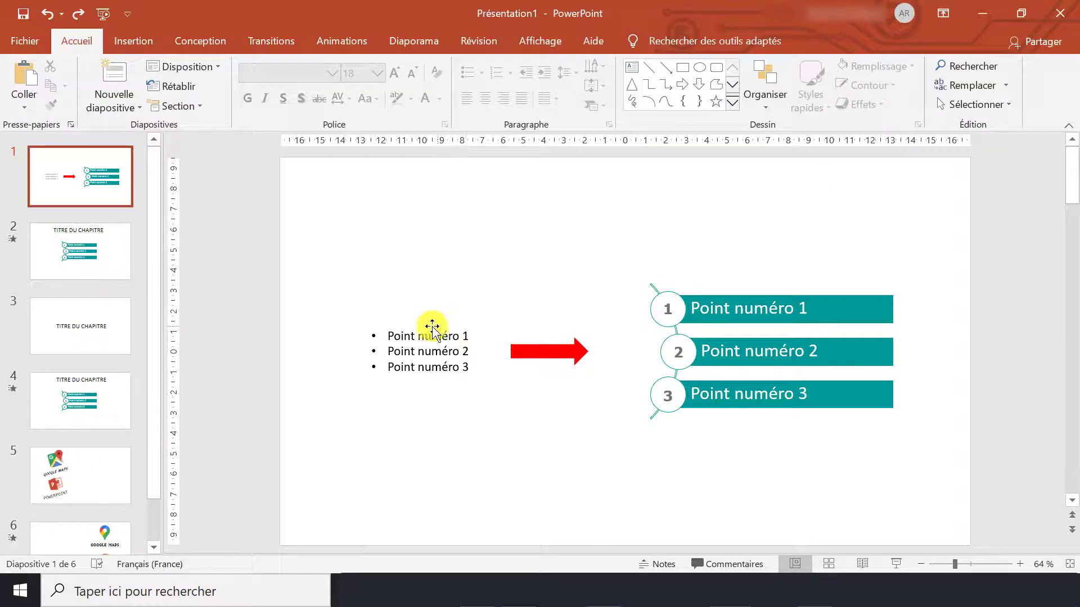
Add a bulleted text box listing A, B and C, placed above the existing bullet list.
click(423, 325)
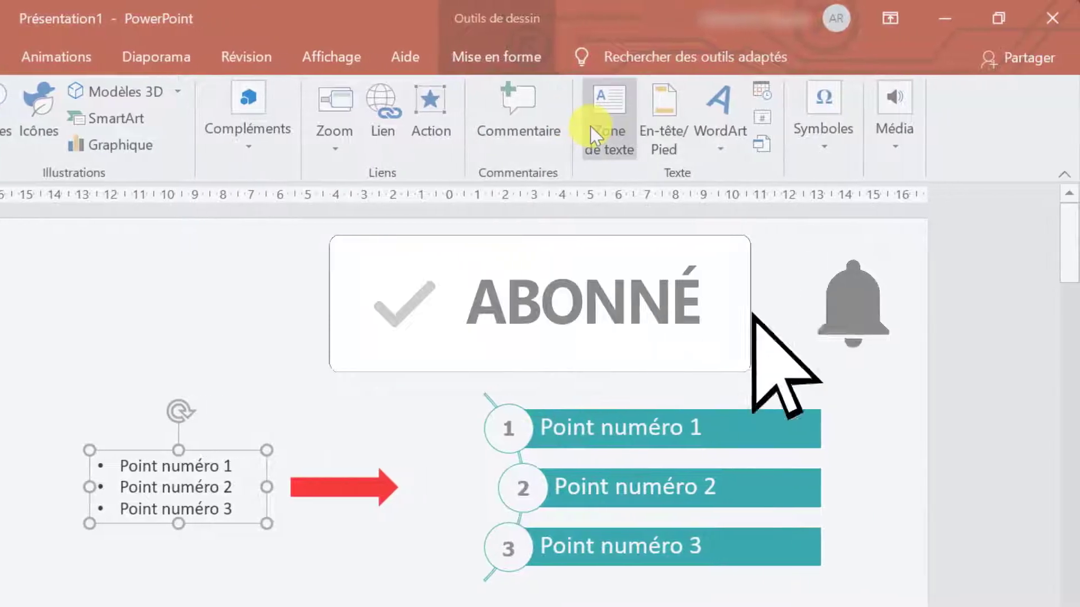
click(602, 120)
drag(107, 242, 222, 316)
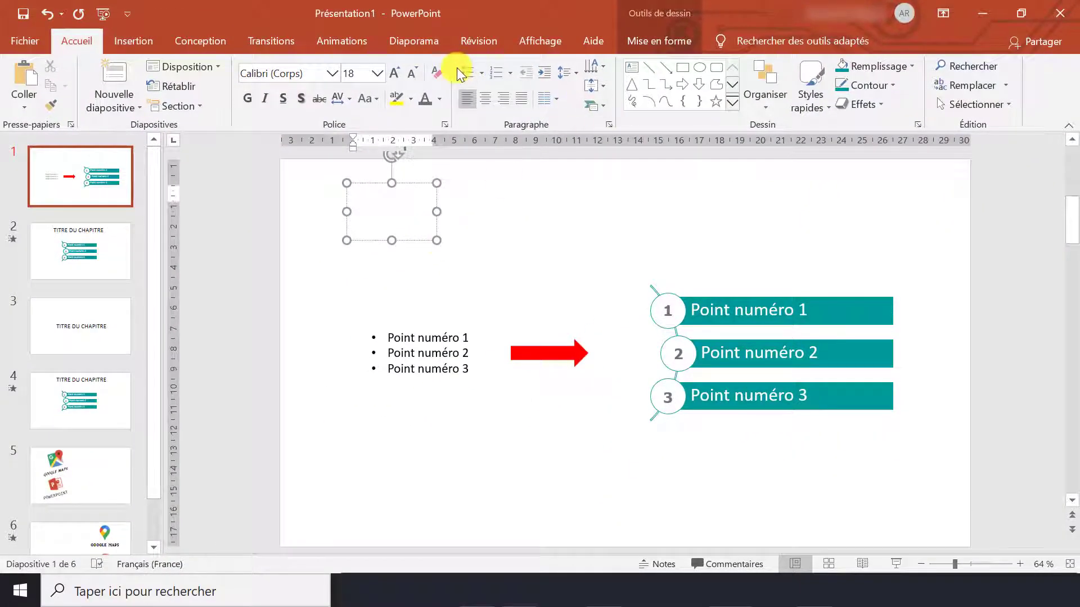
click(464, 74)
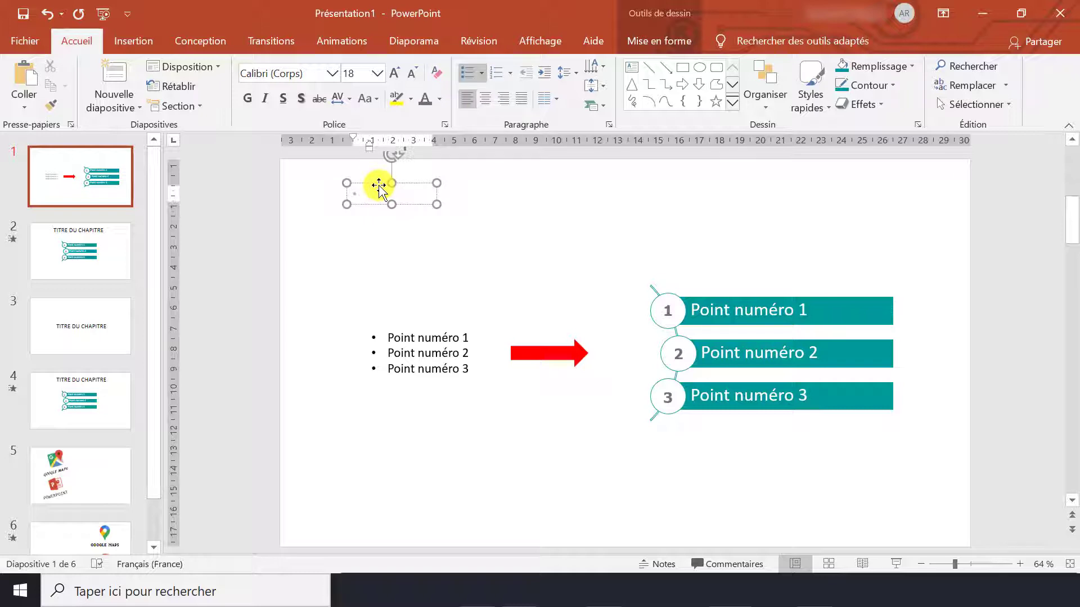
key(Return)
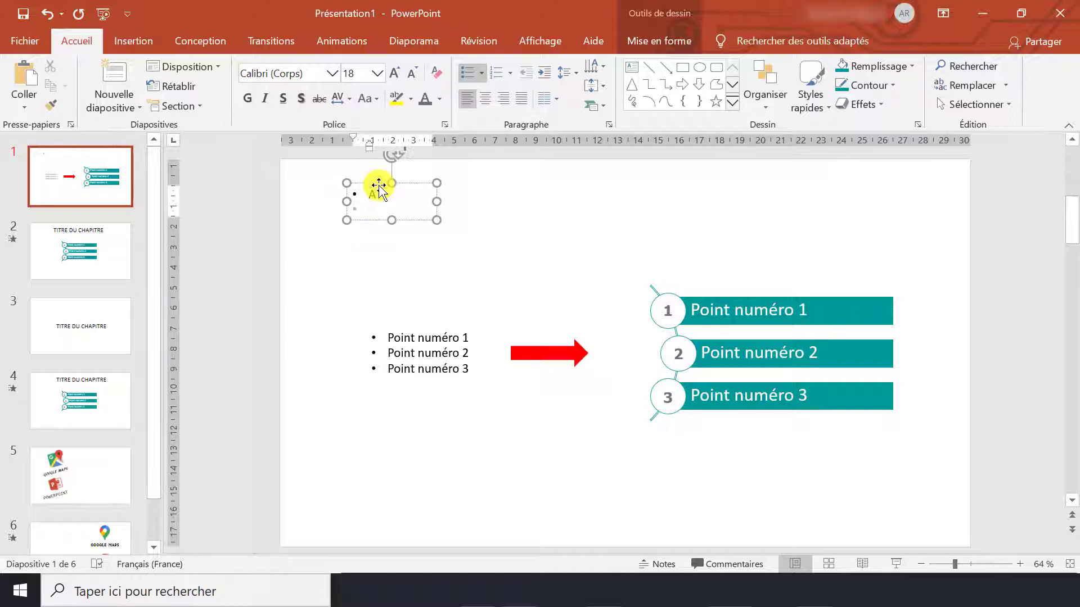
text(B)
key(Return)
text(C)
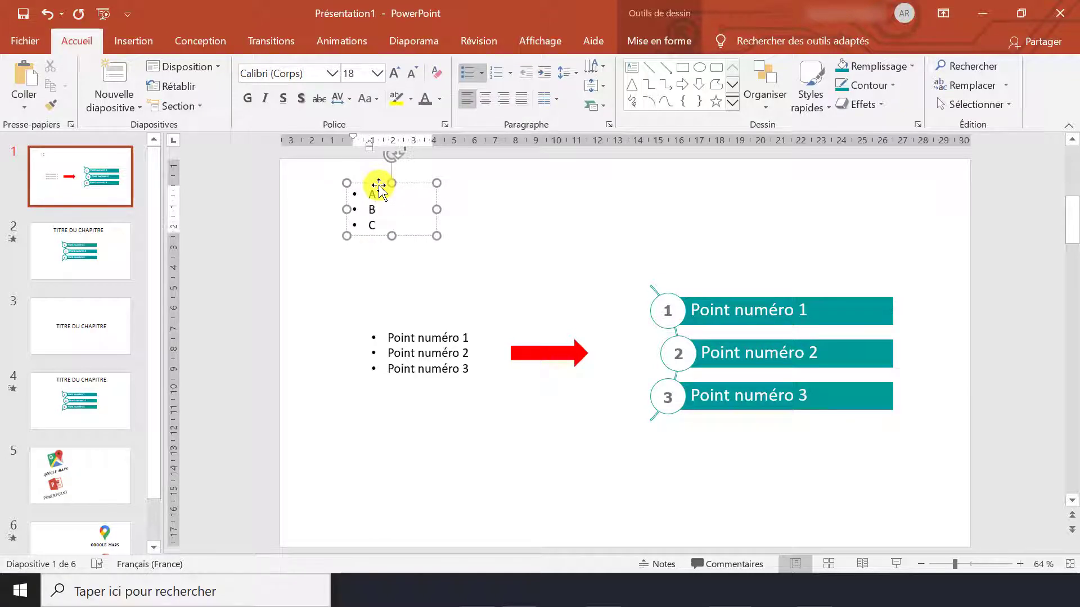
drag(424, 236, 447, 279)
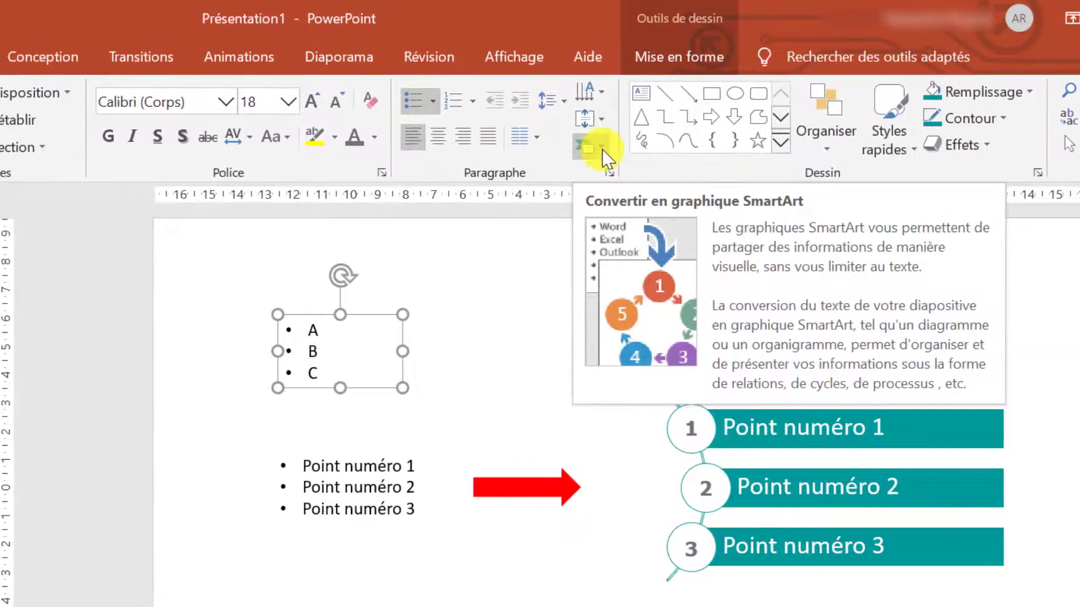
Convert the A, B, C bullets into a Liste courbe verticale SmartArt graphic.
click(600, 147)
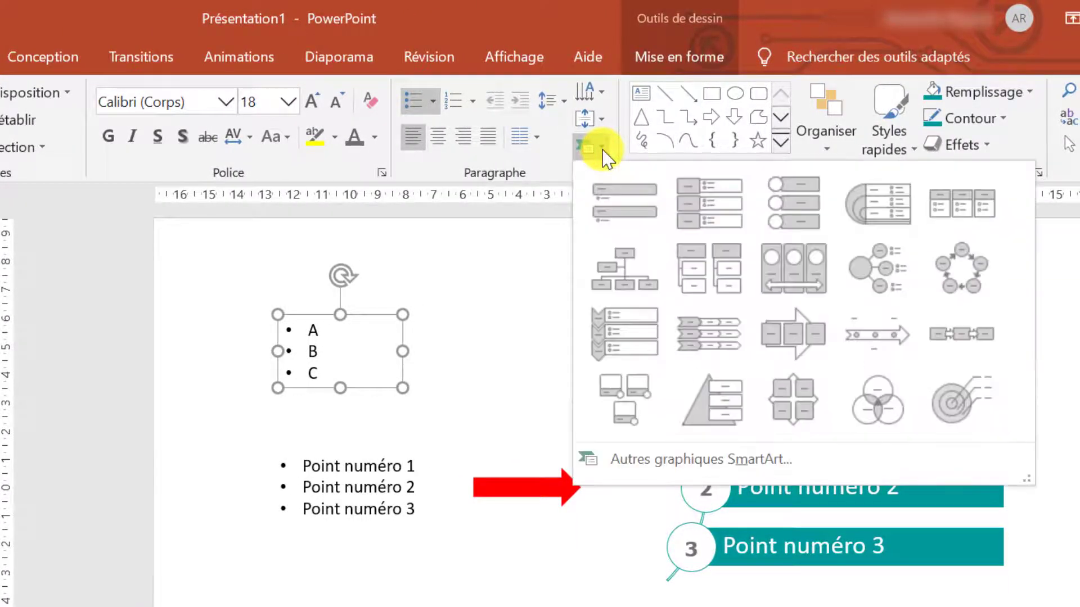
click(658, 458)
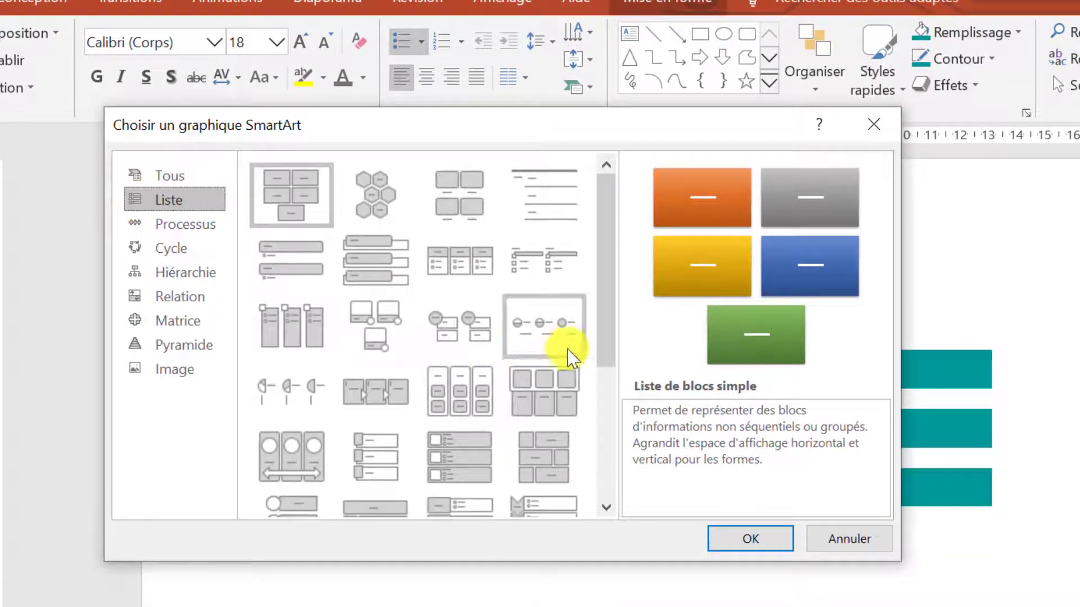
drag(606, 336, 614, 475)
click(477, 414)
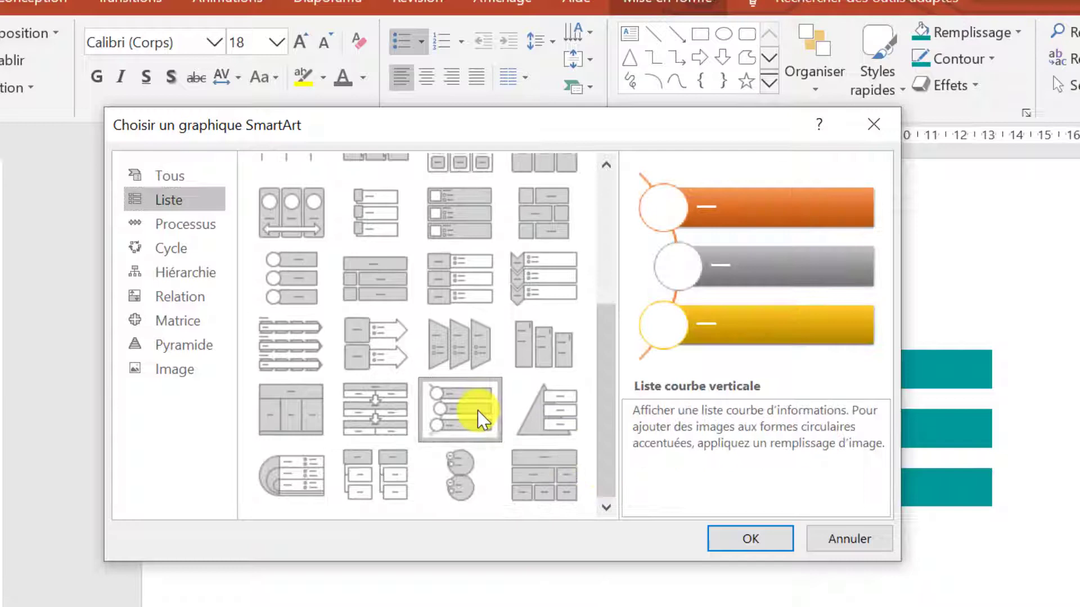
click(774, 542)
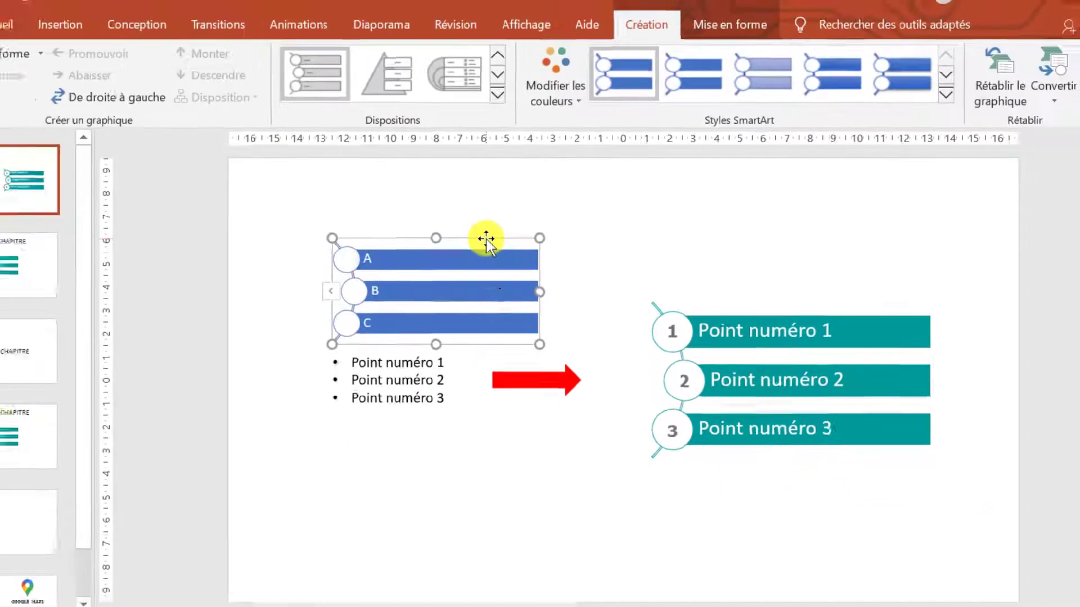
Move the SmartArt up and right, then ungroup it twice into separate shapes.
drag(454, 264, 541, 199)
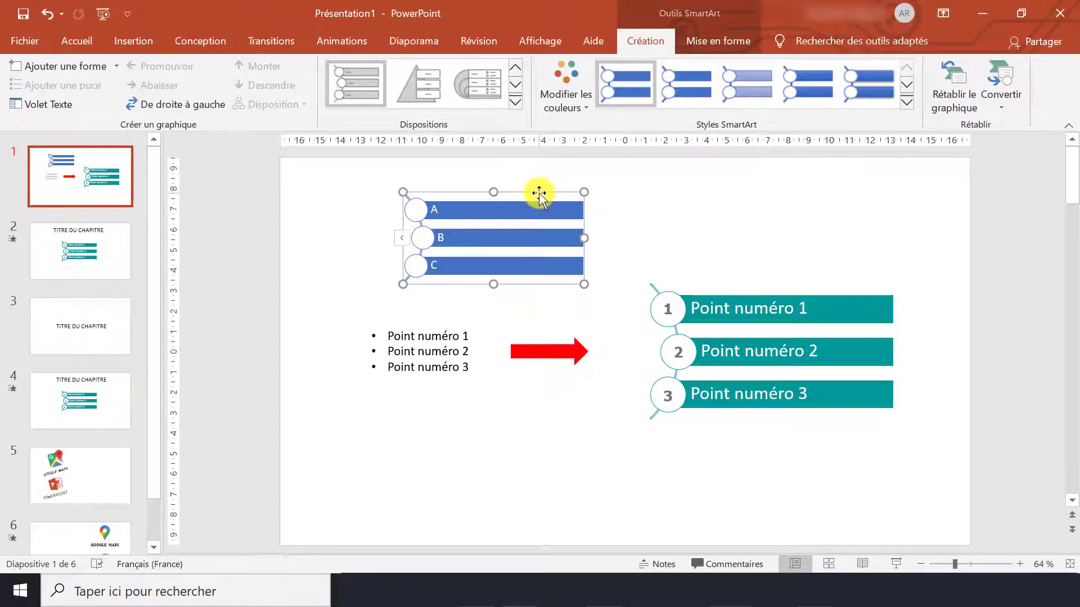
right_click(539, 193)
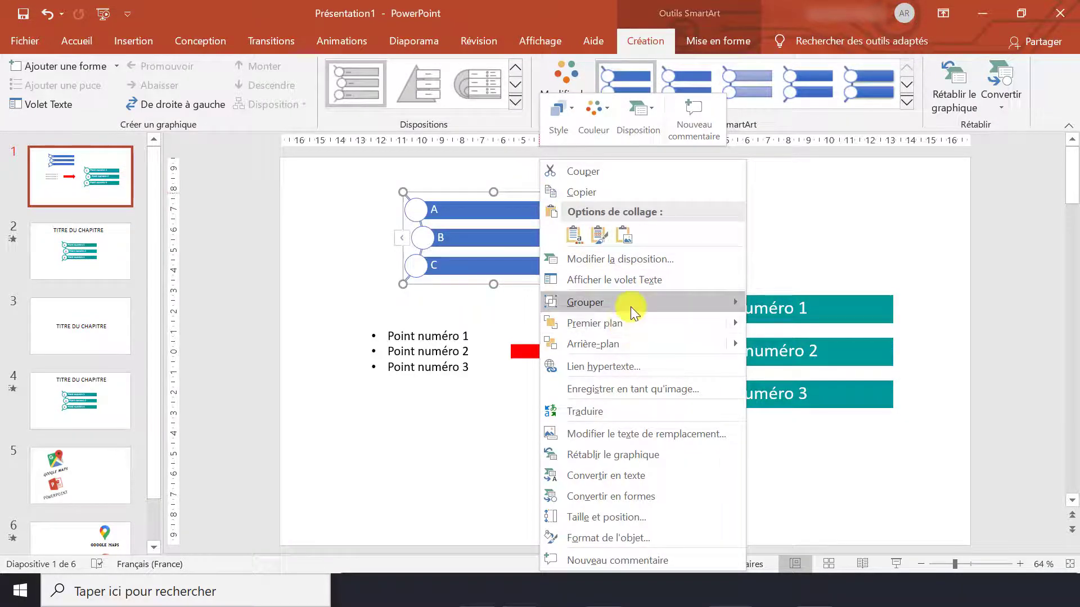
click(792, 346)
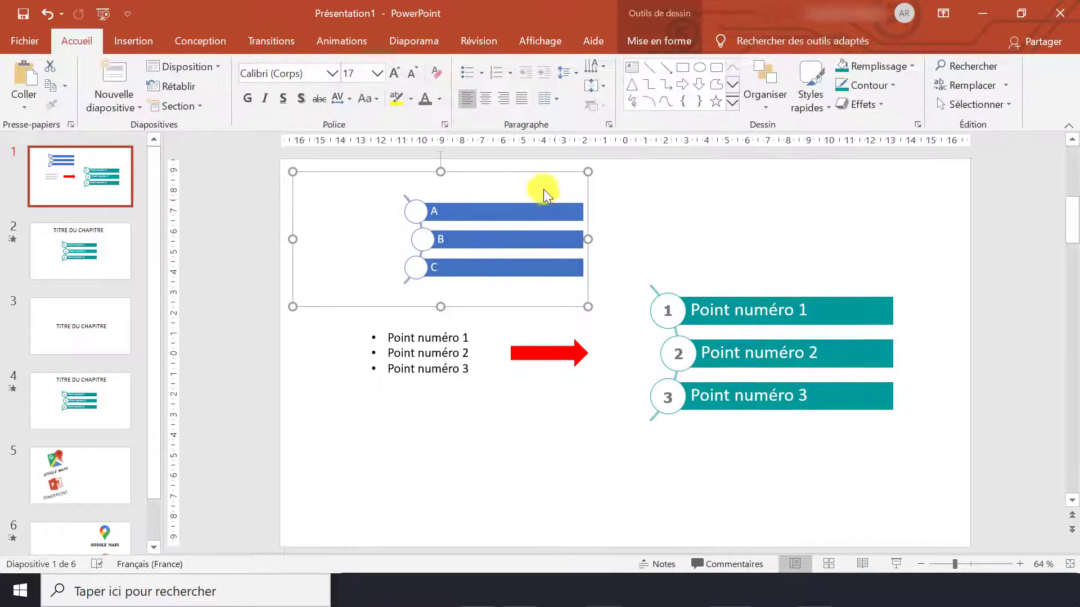
right_click(522, 173)
mouse_move(591, 274)
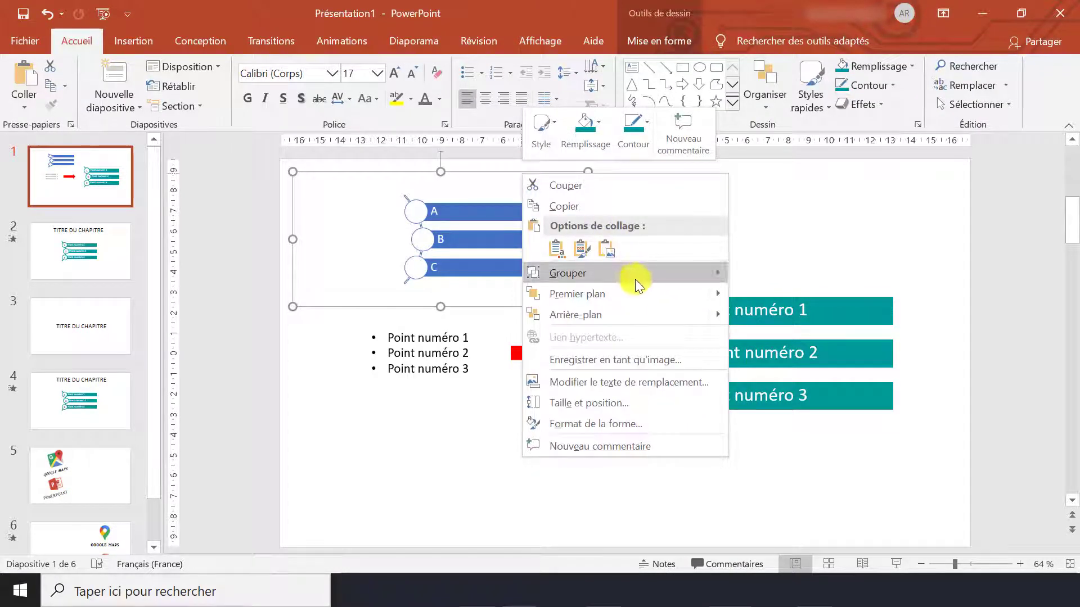
click(738, 318)
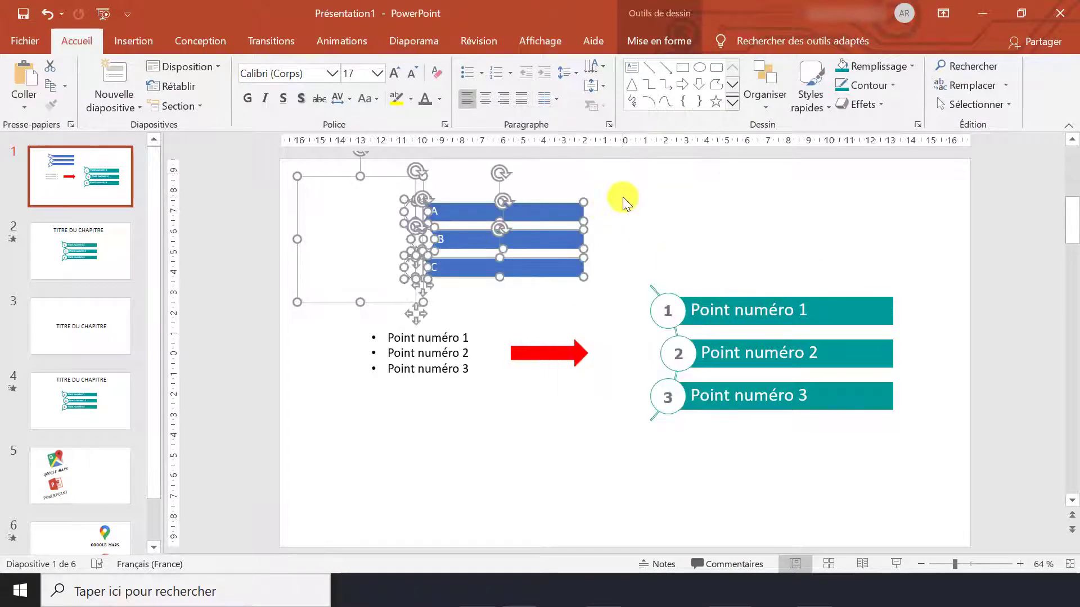
Select the three bars A, B and C together.
click(623, 196)
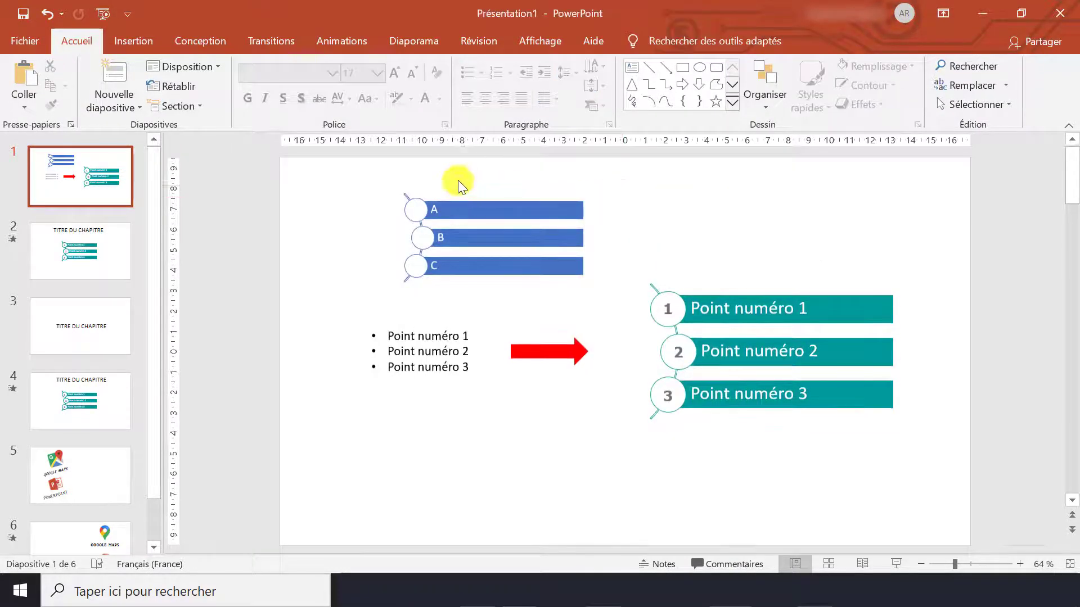
click(568, 205)
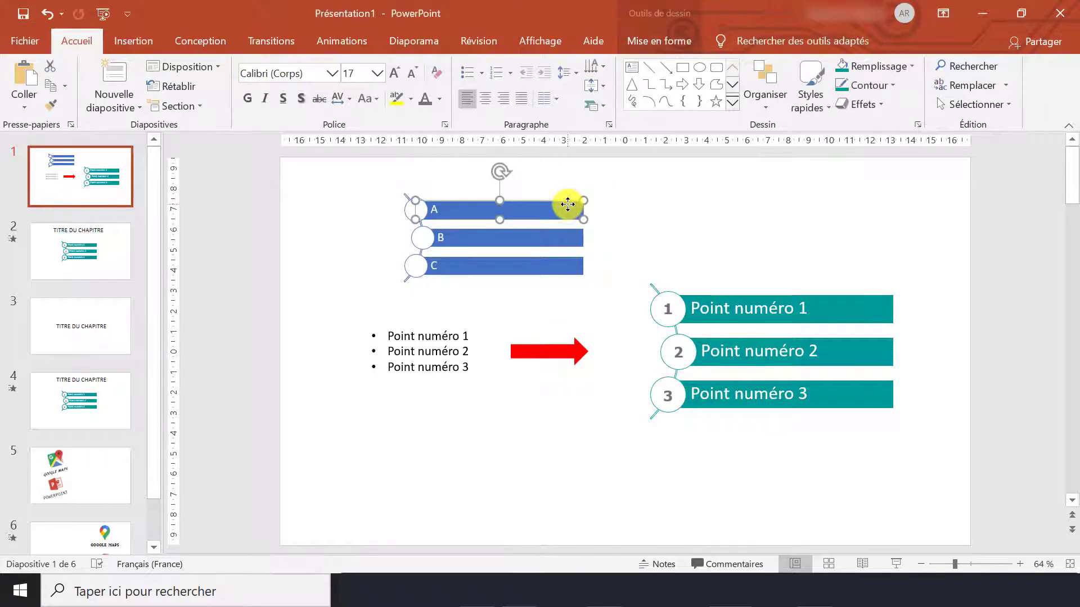
ctrl+click(578, 241)
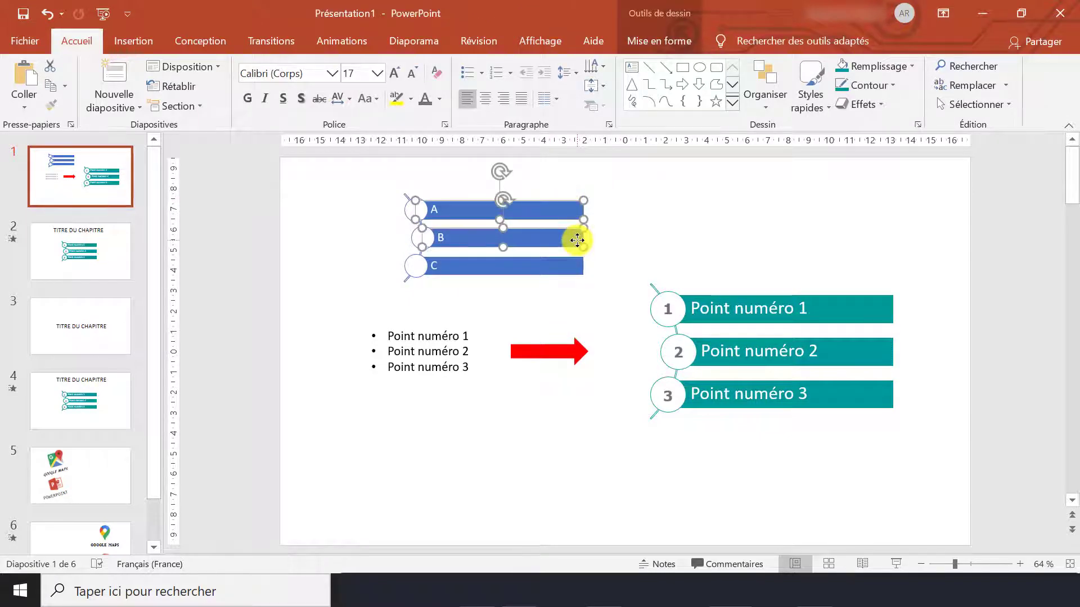
ctrl+click(576, 274)
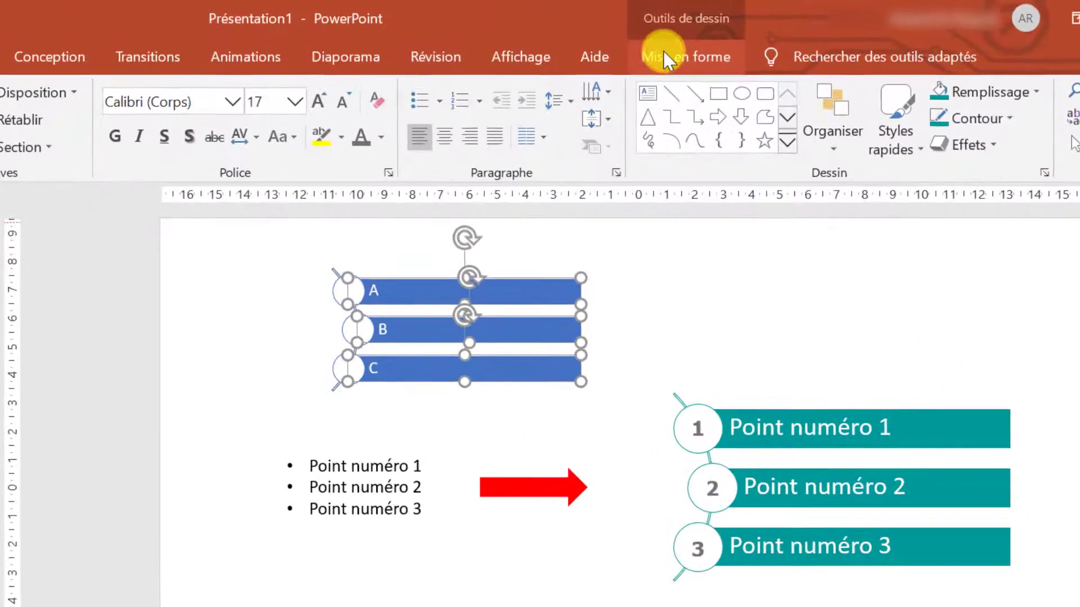
Fill the A, B and C bars with dark red.
click(663, 52)
click(302, 90)
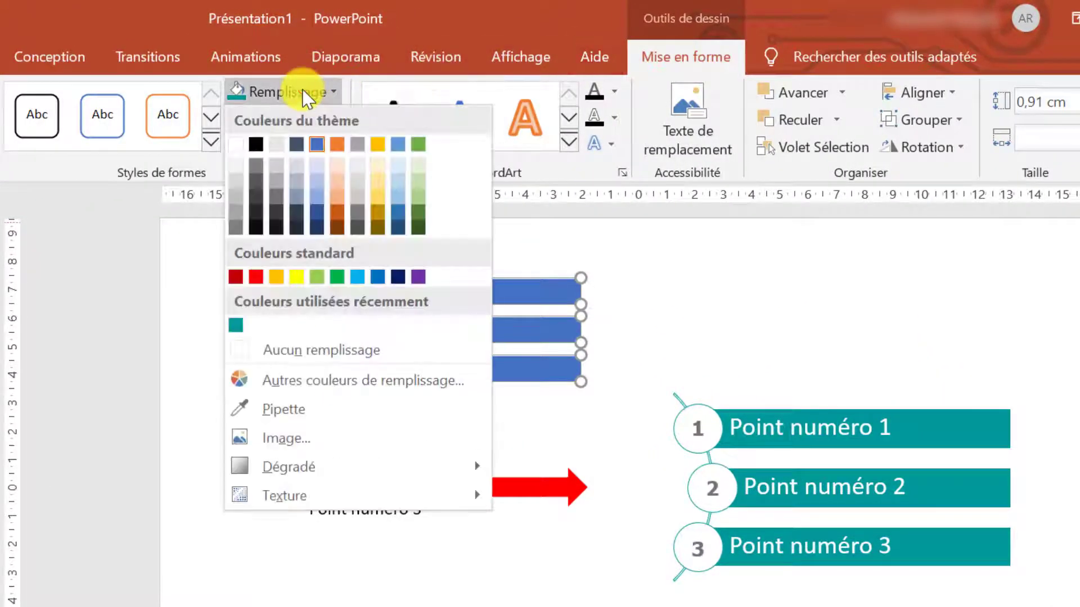
click(236, 277)
Give the three circles beside A, B and C a dark red outline.
click(277, 284)
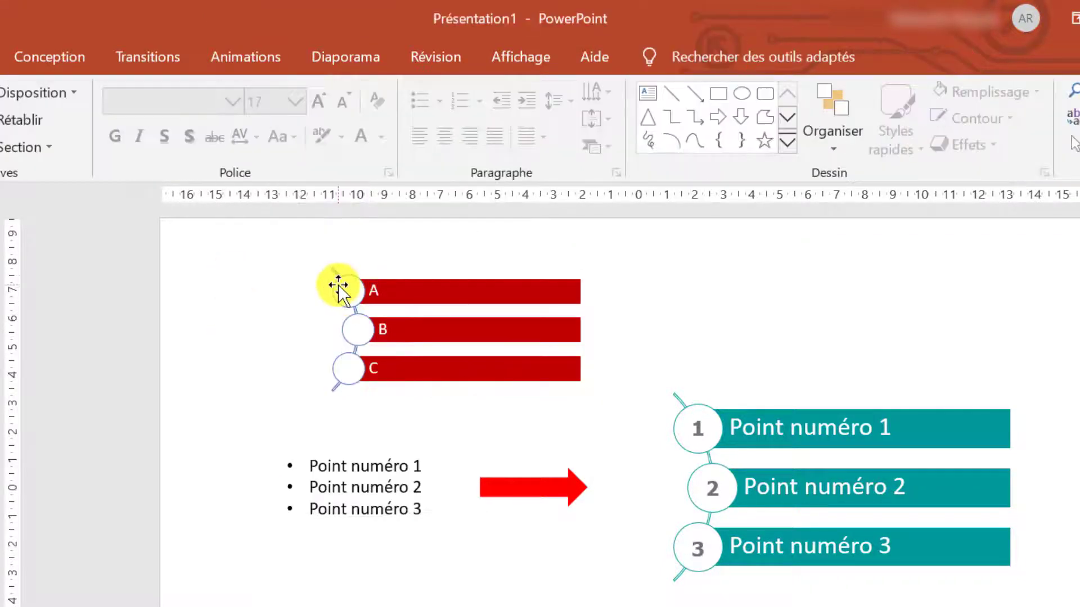
click(347, 289)
shift+click(354, 321)
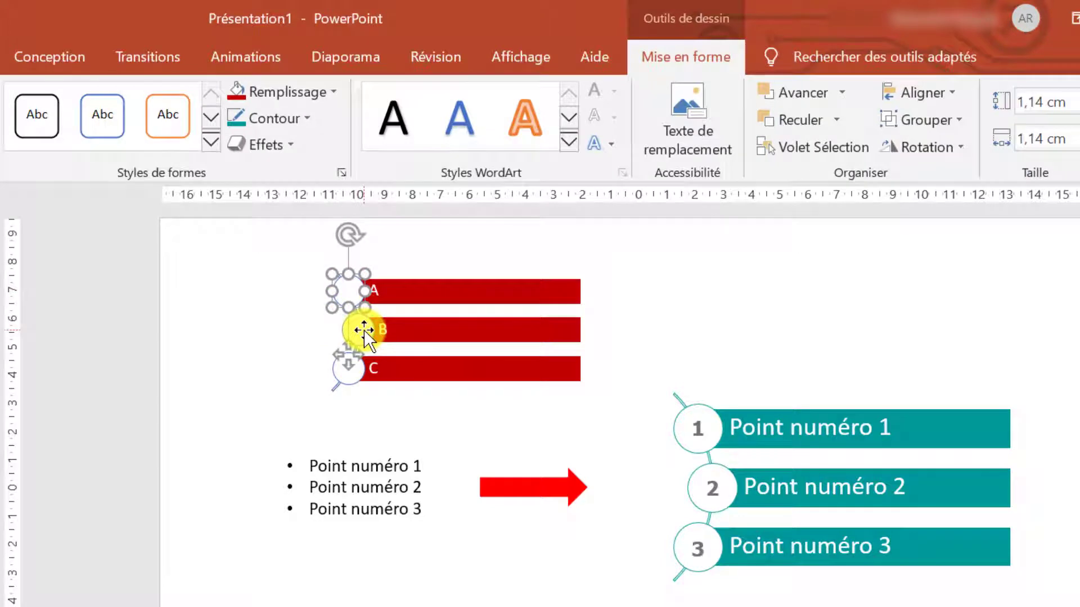
shift+click(362, 328)
shift+click(343, 371)
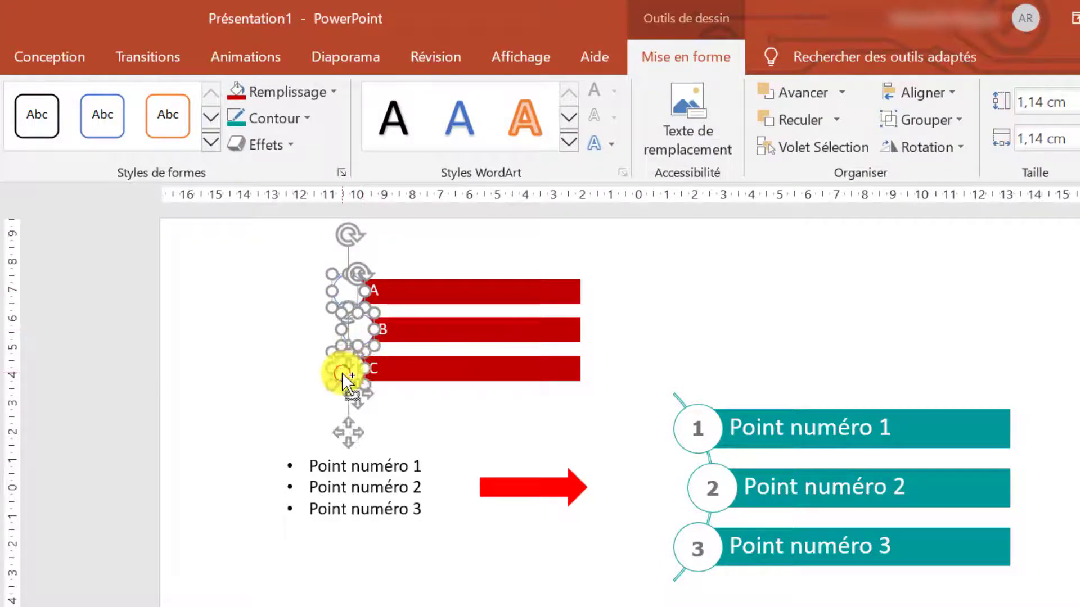
click(286, 117)
click(236, 305)
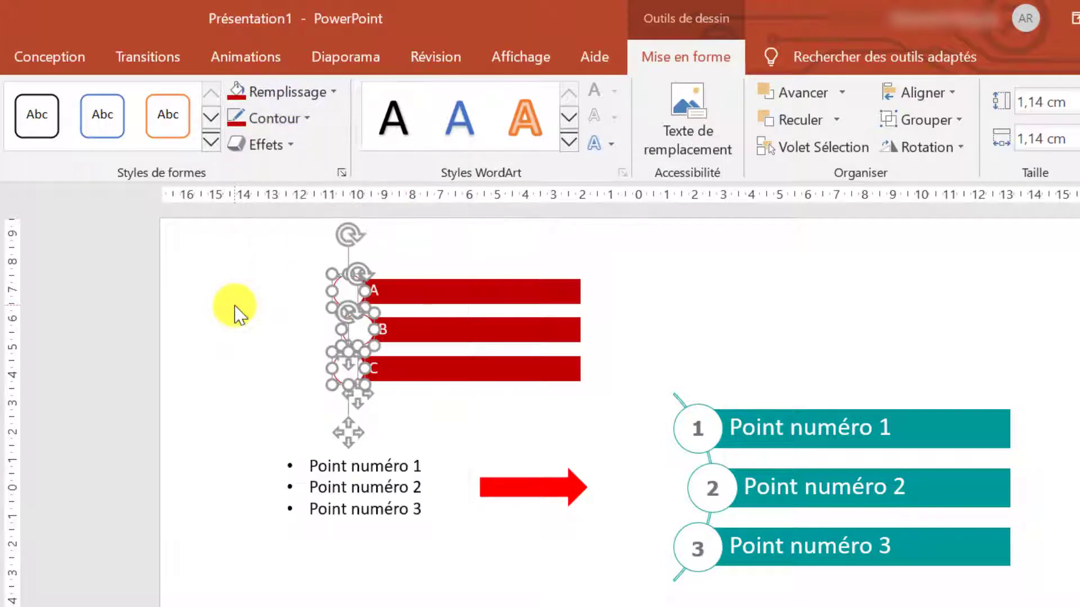
Give the connector line behind the circles a dark red outline.
click(239, 340)
click(336, 390)
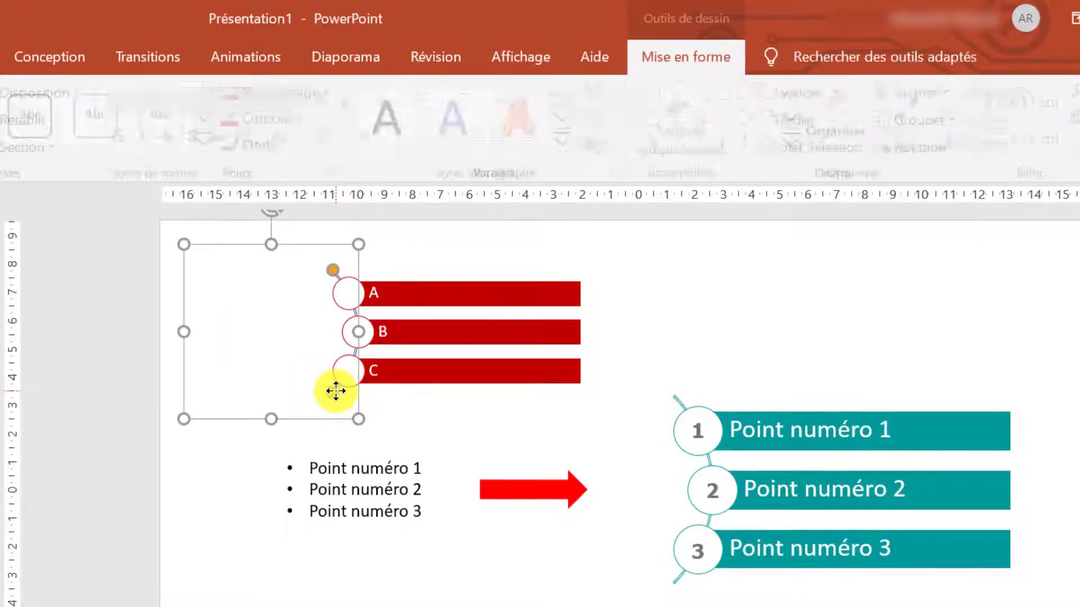
click(612, 253)
click(690, 403)
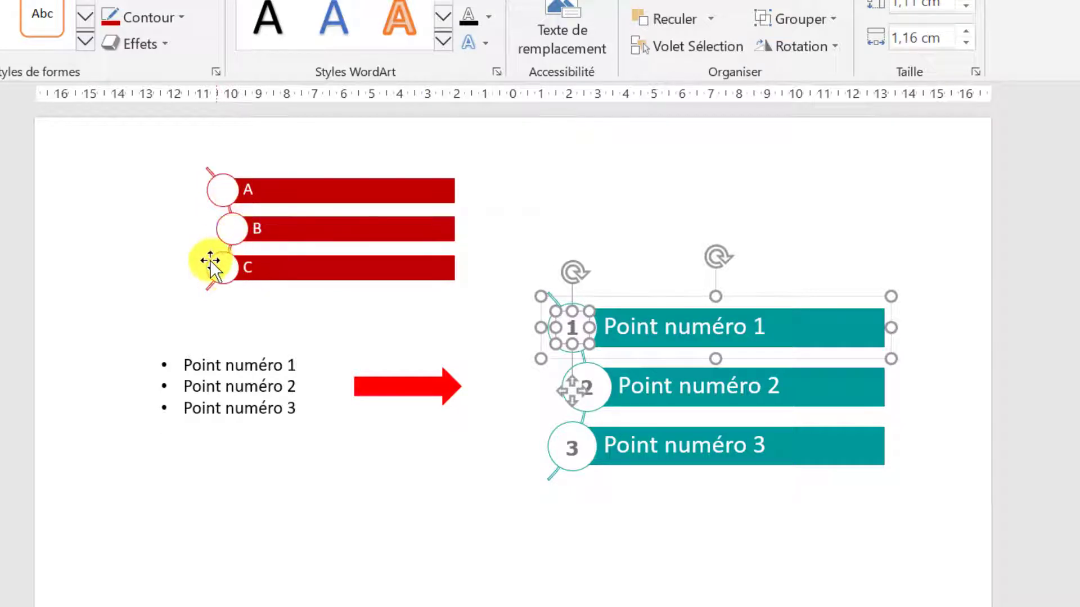
click(566, 223)
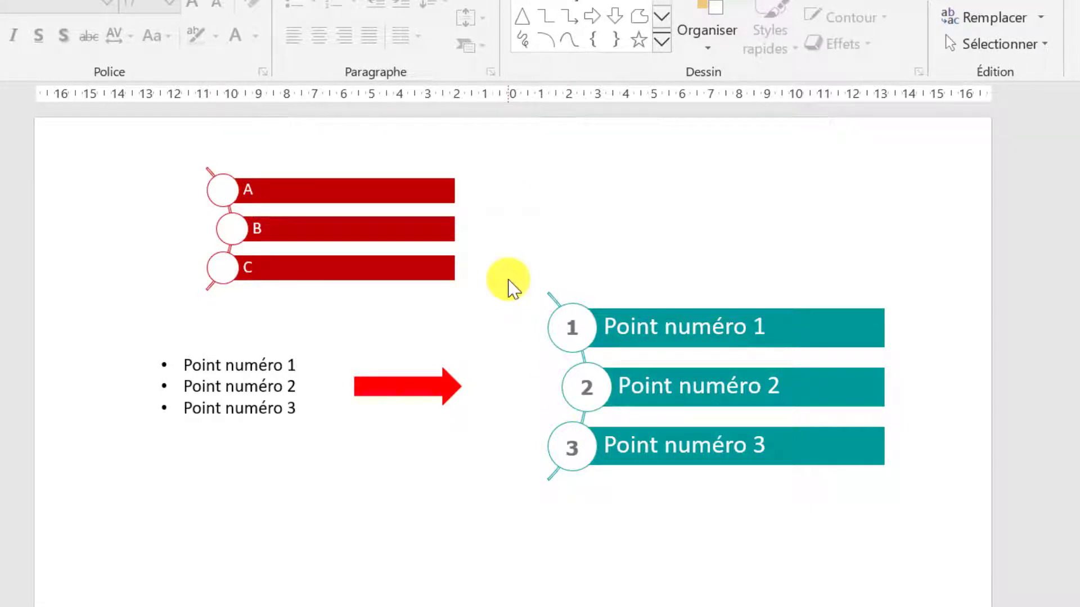
Select the red A/B/C diagram shapes, cancelling an accidental resize.
click(423, 231)
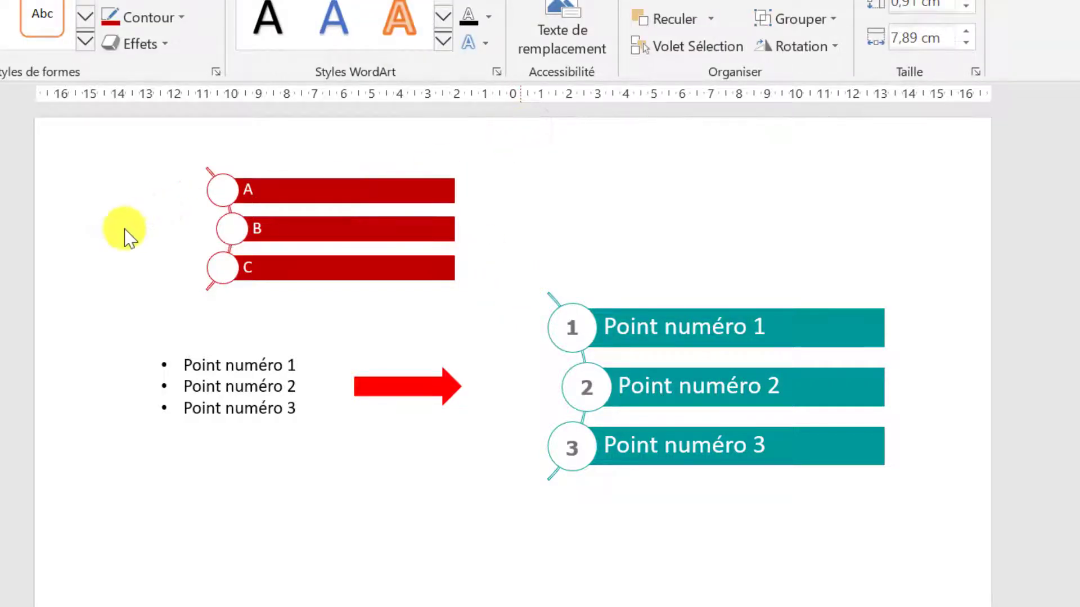
drag(518, 128, 8, 352)
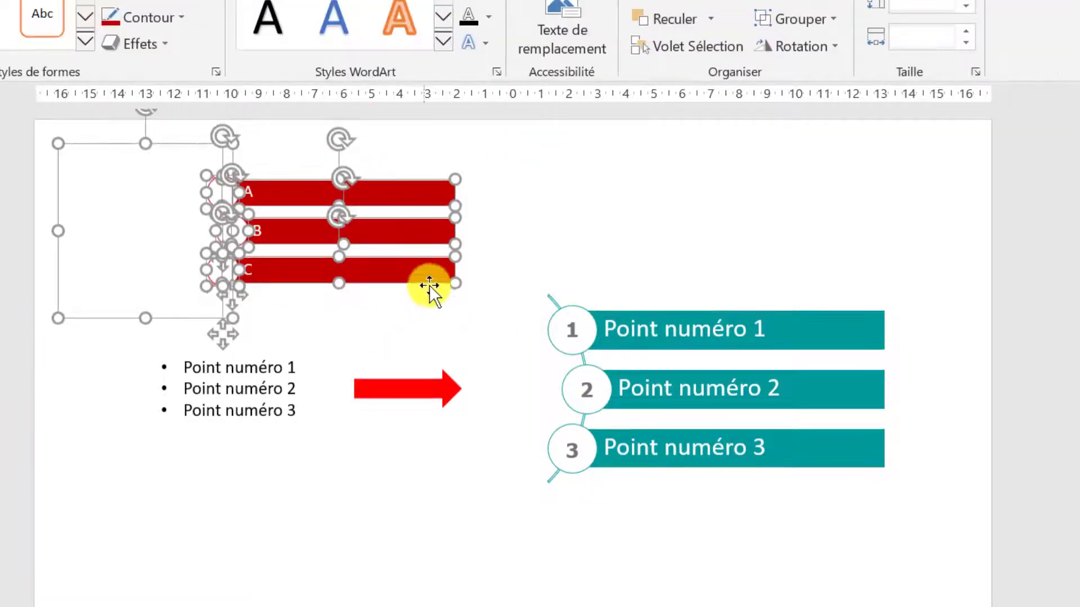
drag(451, 284, 503, 326)
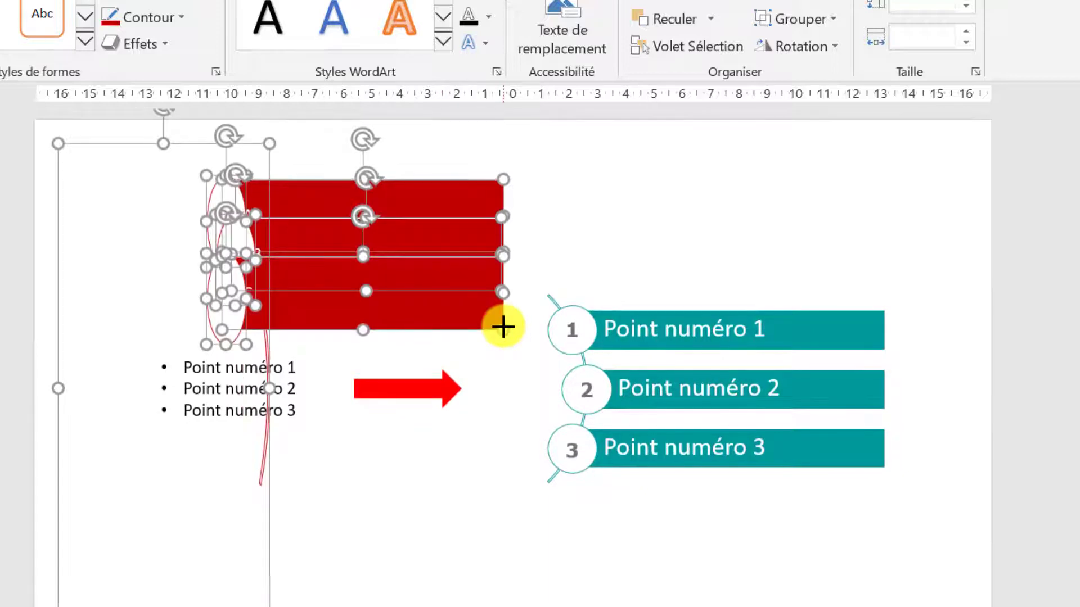
key(Escape)
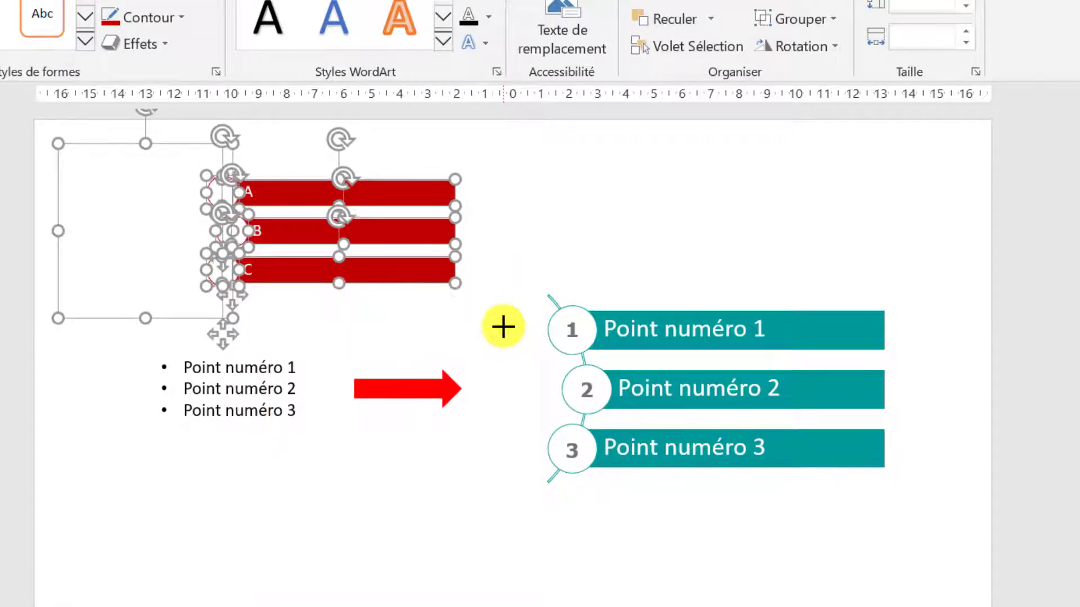
click(526, 291)
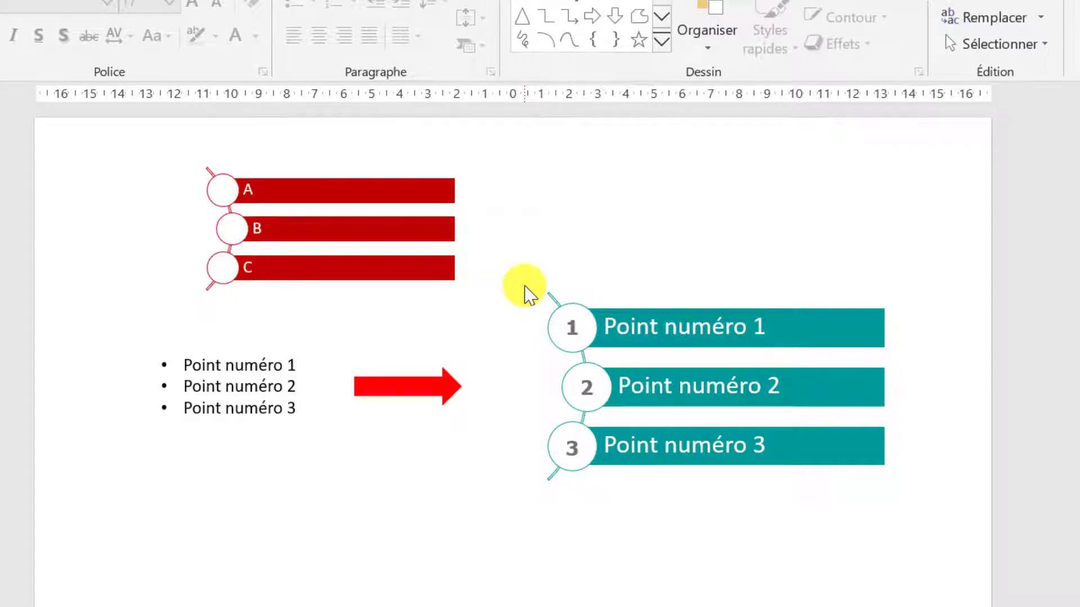
Delete all the red A/B/C shapes and the leftover red arc.
drag(466, 308, 151, 149)
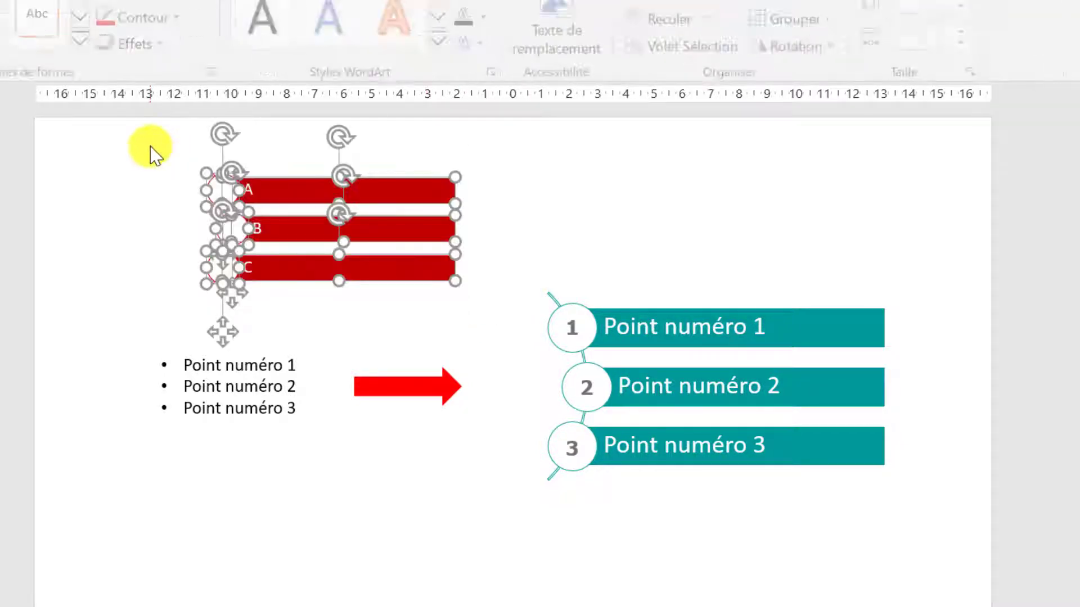
key(Delete)
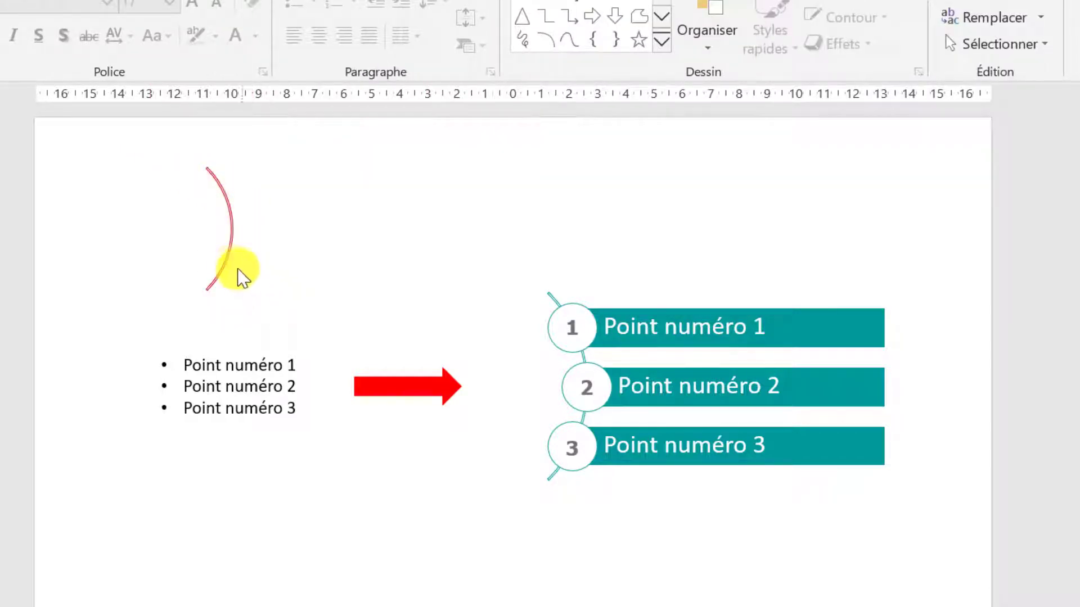
click(231, 266)
key(Delete)
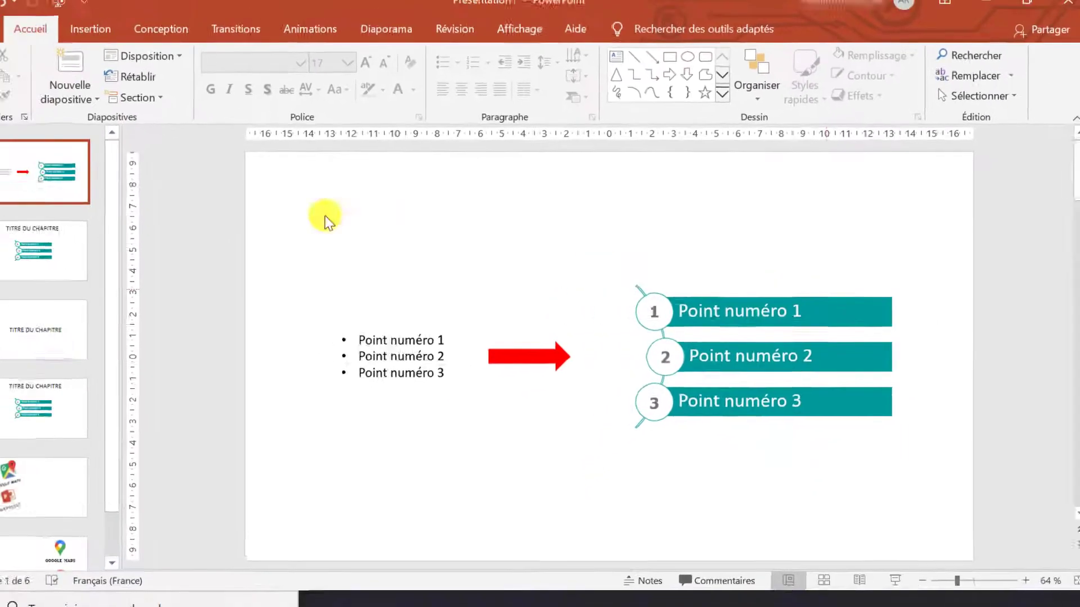
Inspect slide 2's Point numéro 1, 2 and 3 shapes, keeping the arc beside the circles.
scroll(411, 259, down, 2)
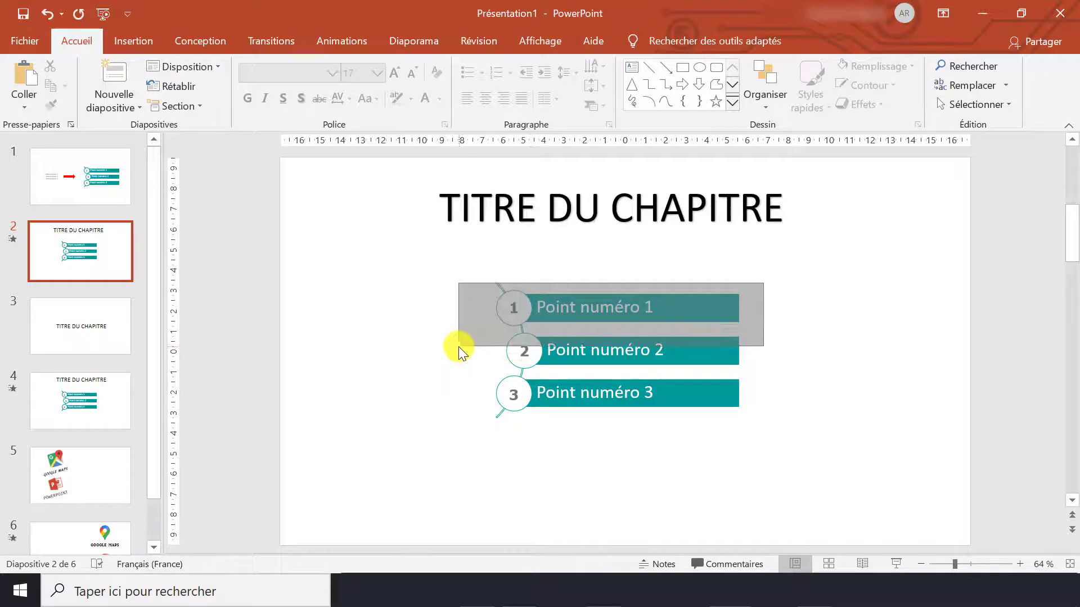
drag(682, 309, 457, 335)
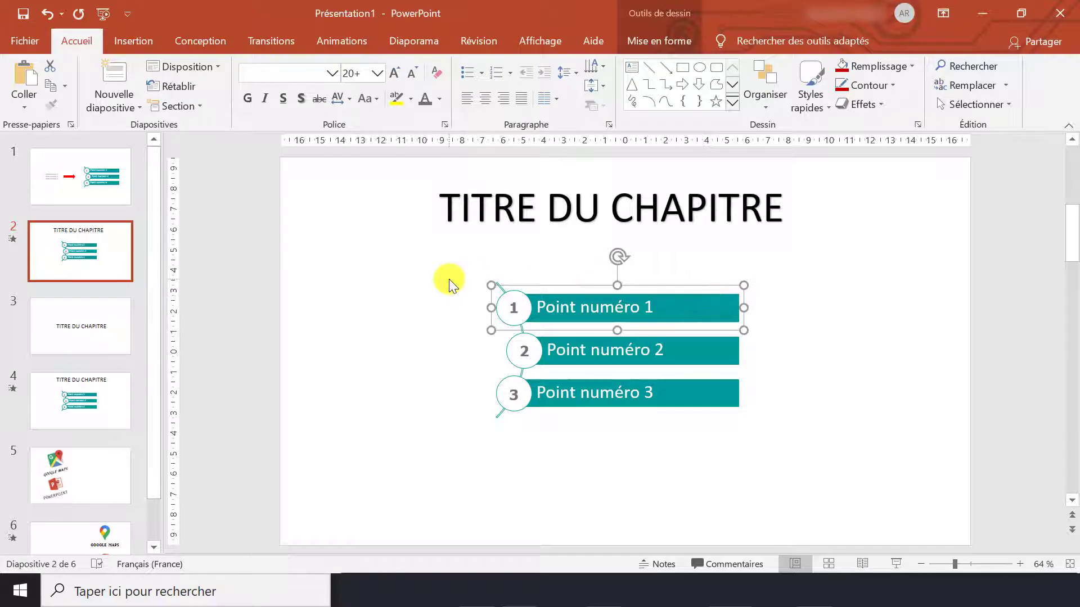
click(655, 346)
click(639, 390)
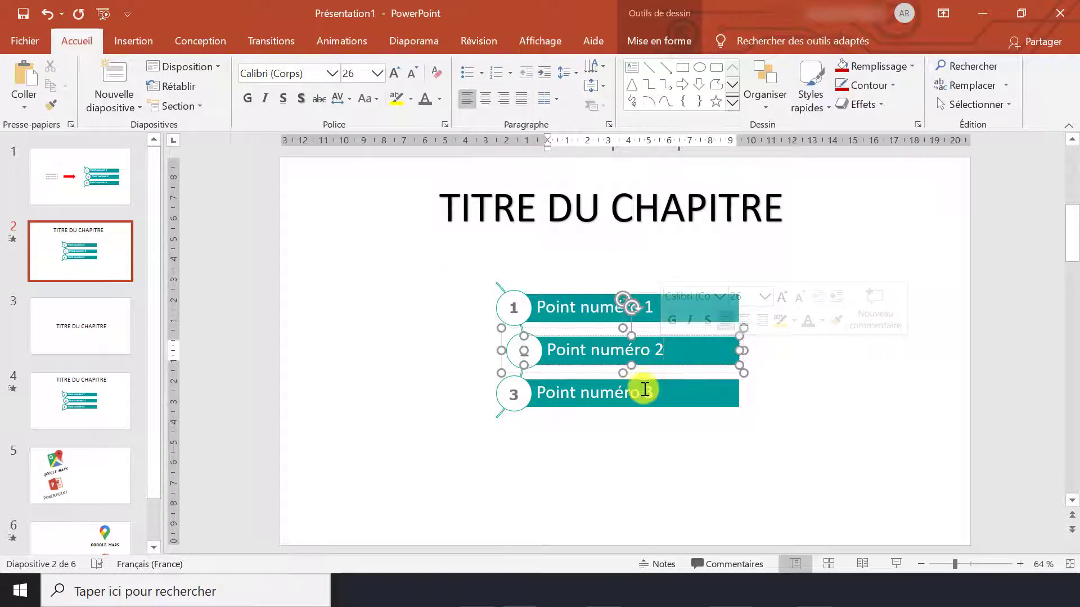
click(872, 424)
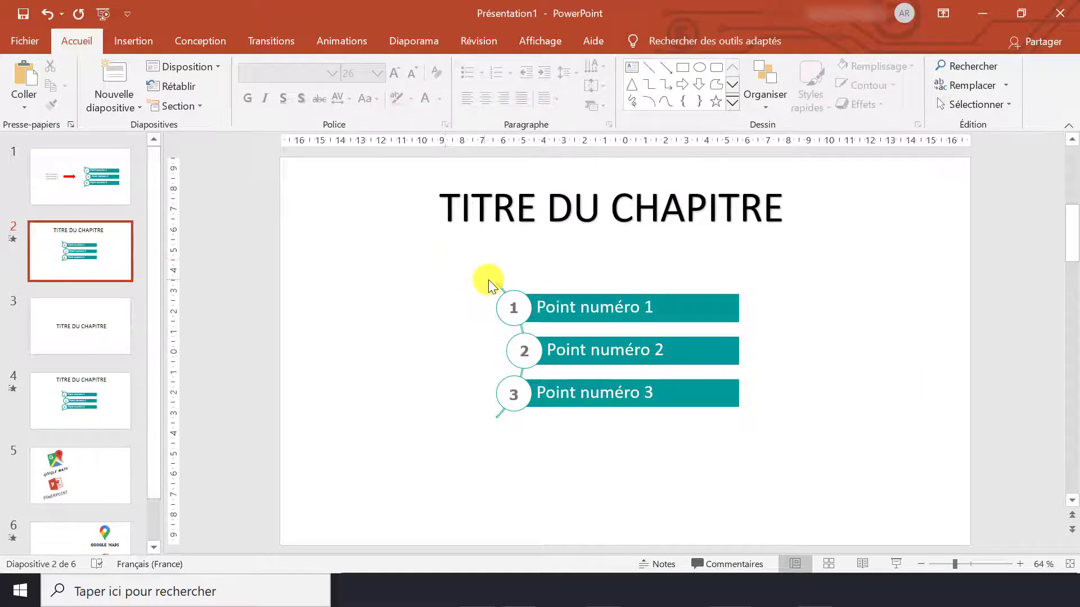
mouse_move(498, 285)
mouse_down()
mouse_move(392, 298)
mouse_move(490, 282)
mouse_up()
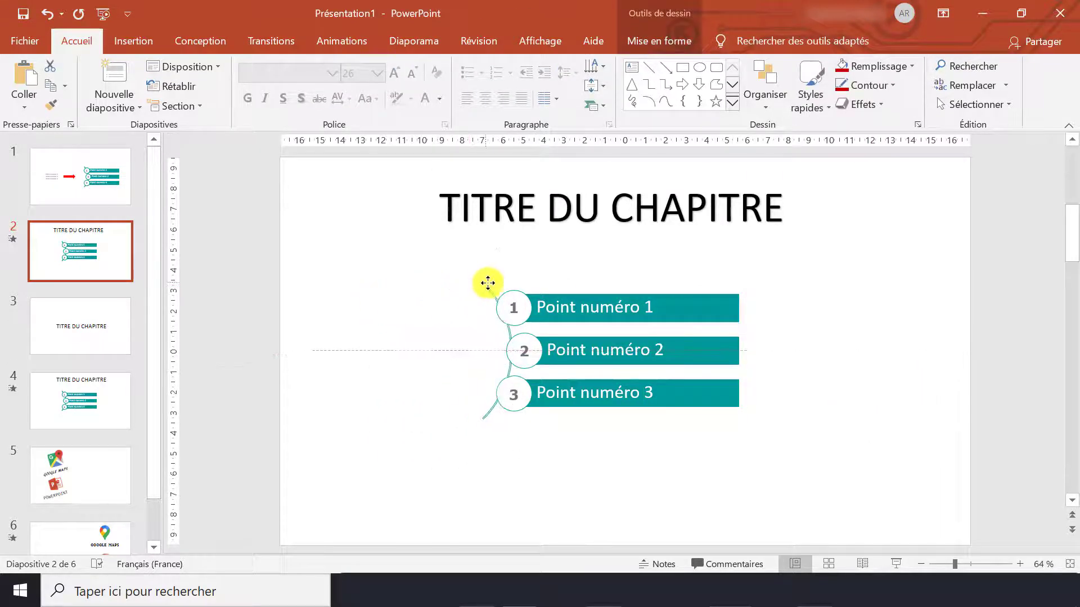
click(616, 279)
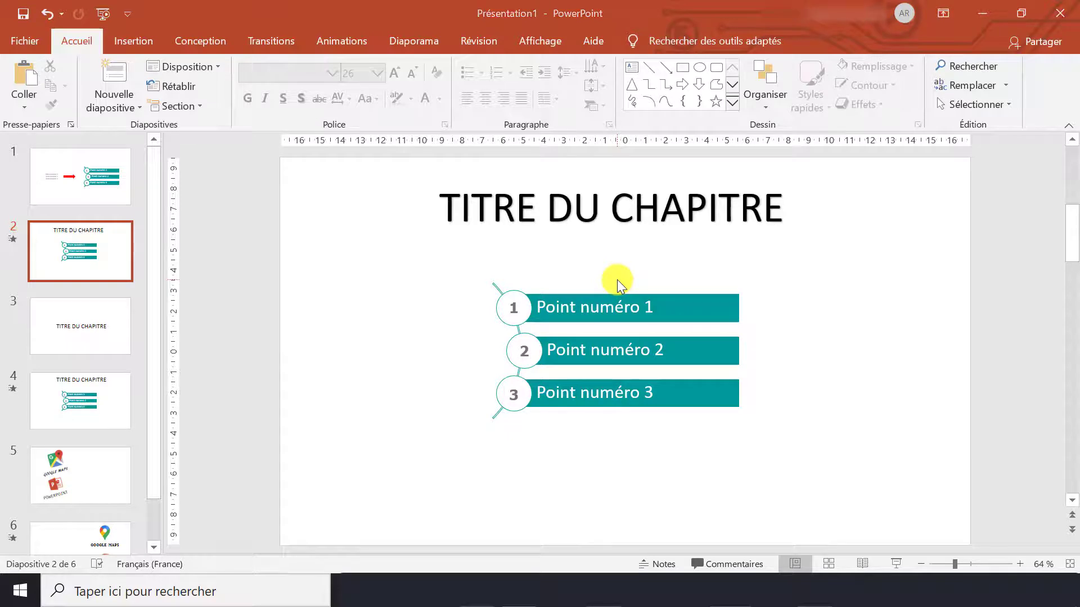
Run the slideshow from slide 2 through the next slide, then exit back to editing.
key(shift+F5)
click(617, 279)
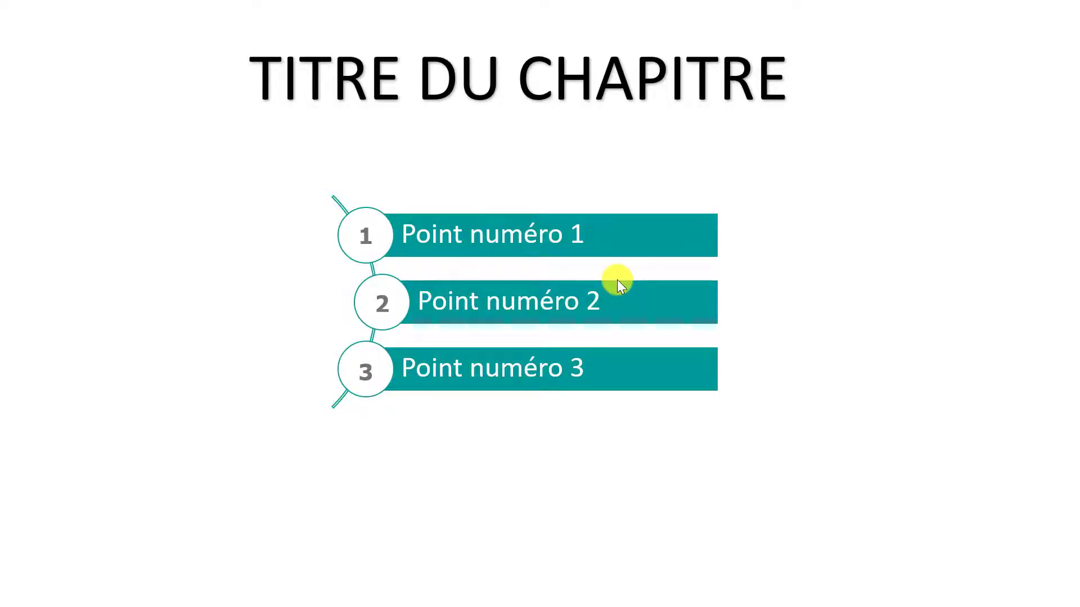
click(617, 279)
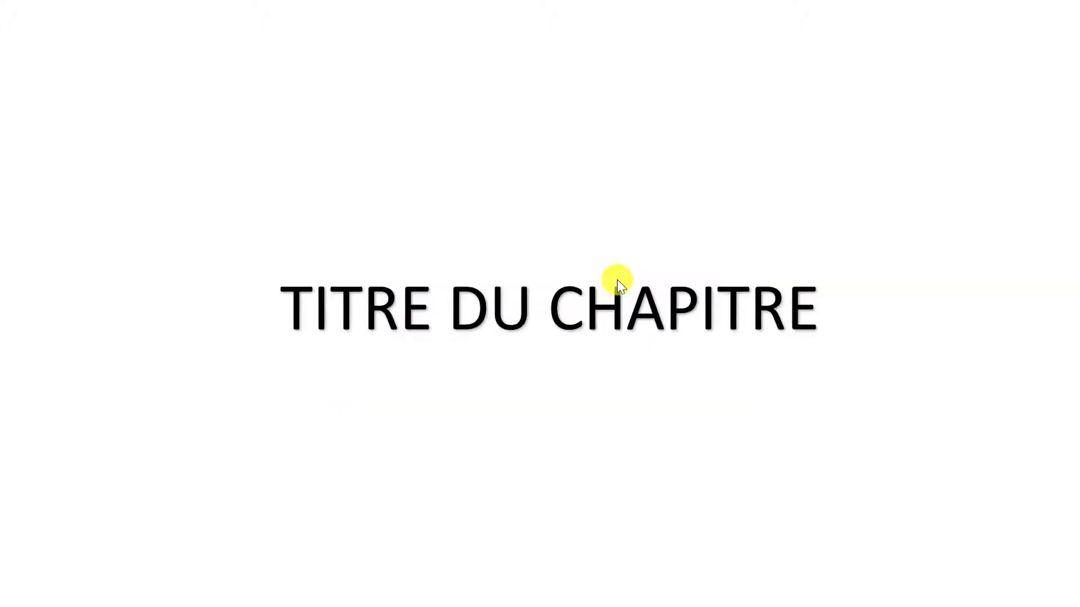
key(Escape)
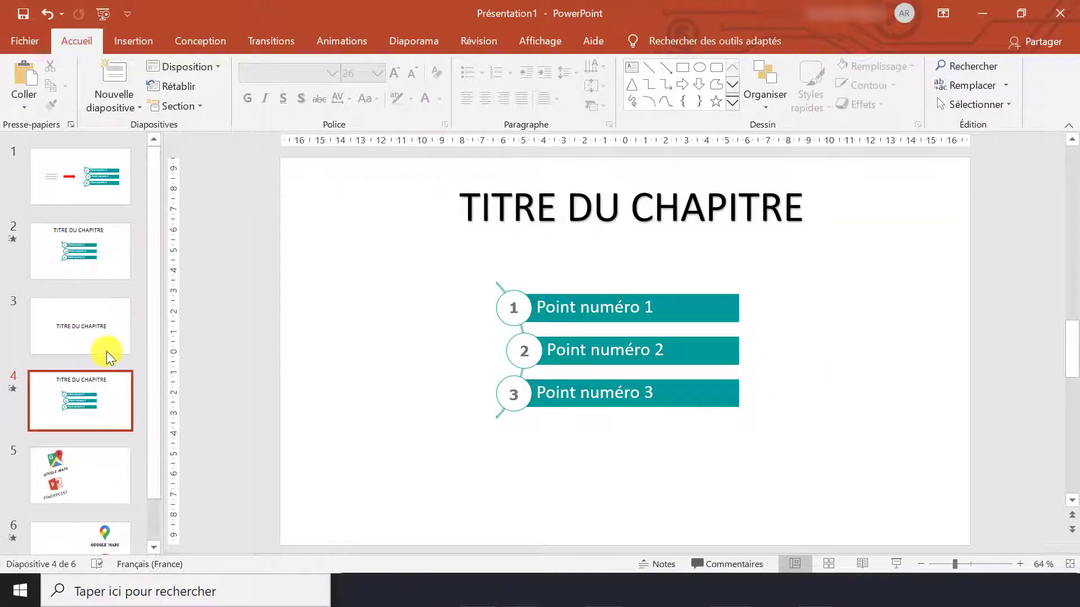
Drag slide 2's Point numéro 1, 2 and 3 right and lower, staggered away from the arc.
click(110, 330)
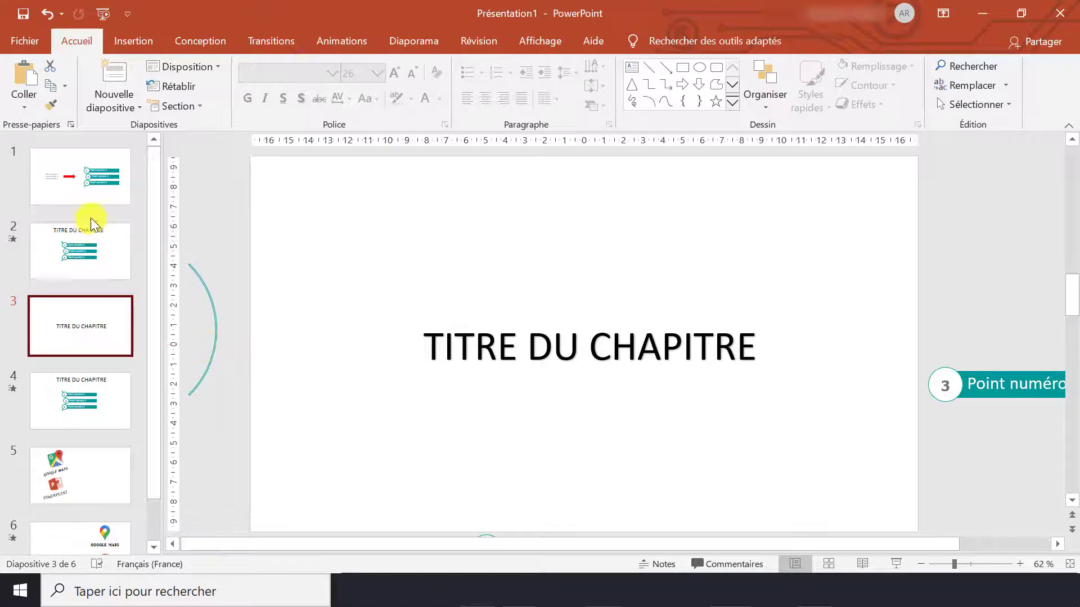
click(89, 243)
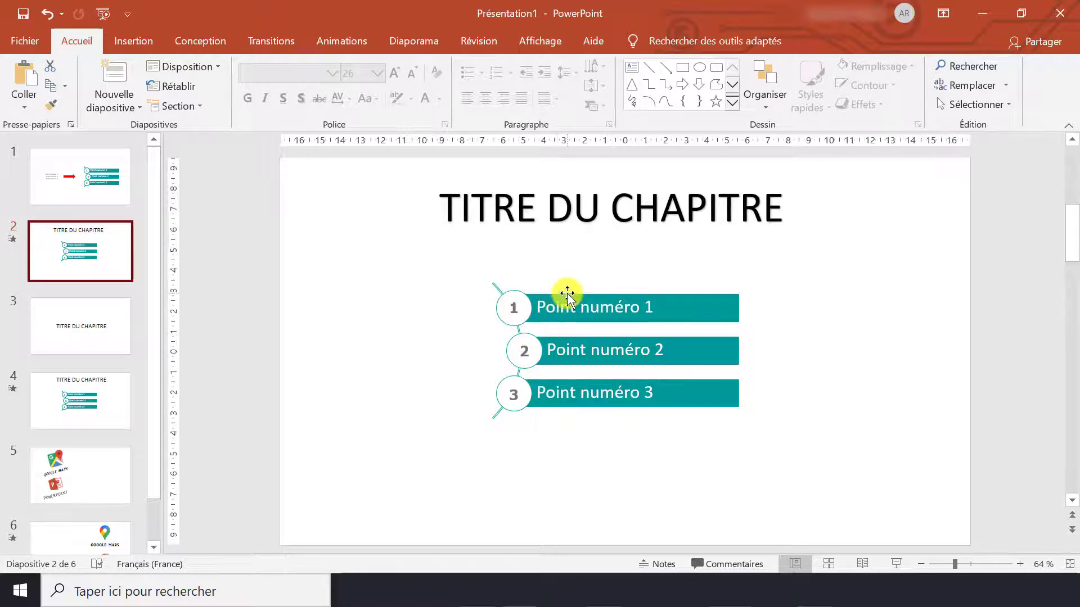
drag(567, 292, 736, 290)
click(692, 370)
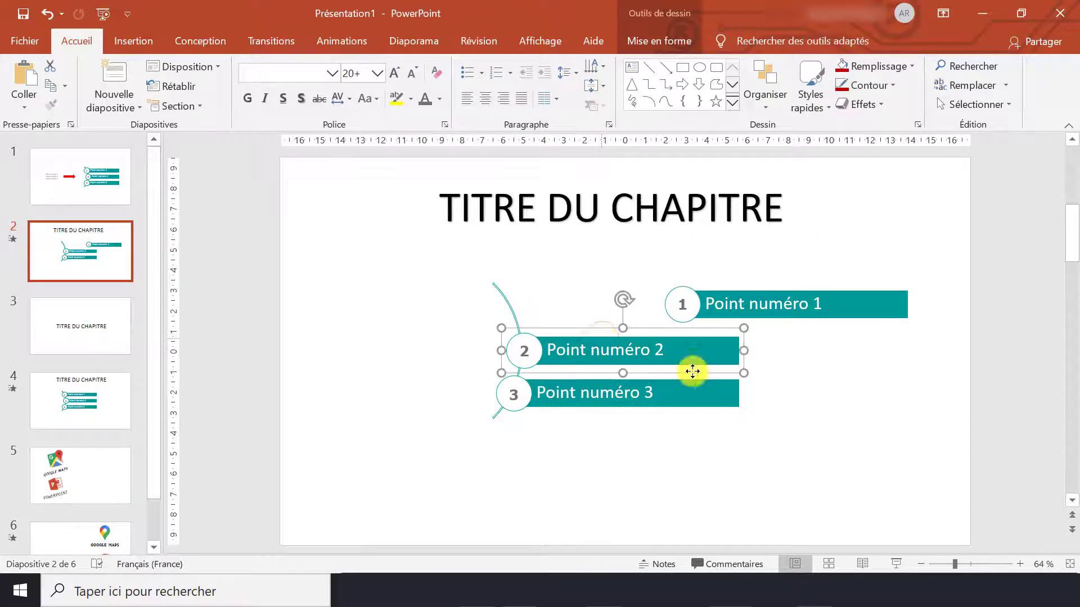
drag(692, 371, 838, 398)
drag(606, 381, 631, 424)
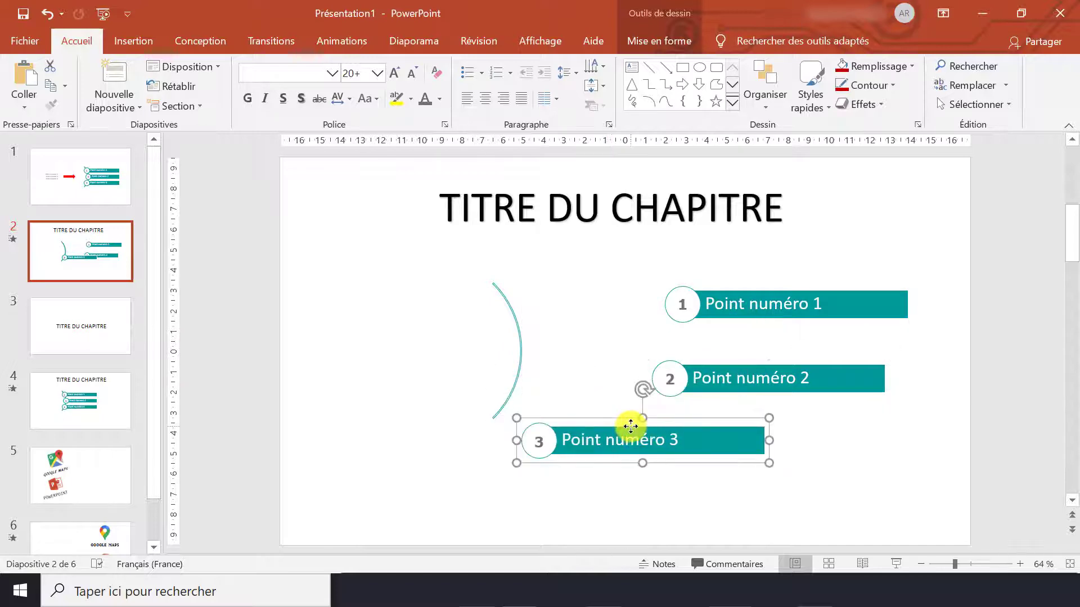
click(58, 401)
Zoom slide 3 out to 40 % and preview its slideshow Morph of the points flying in.
click(77, 330)
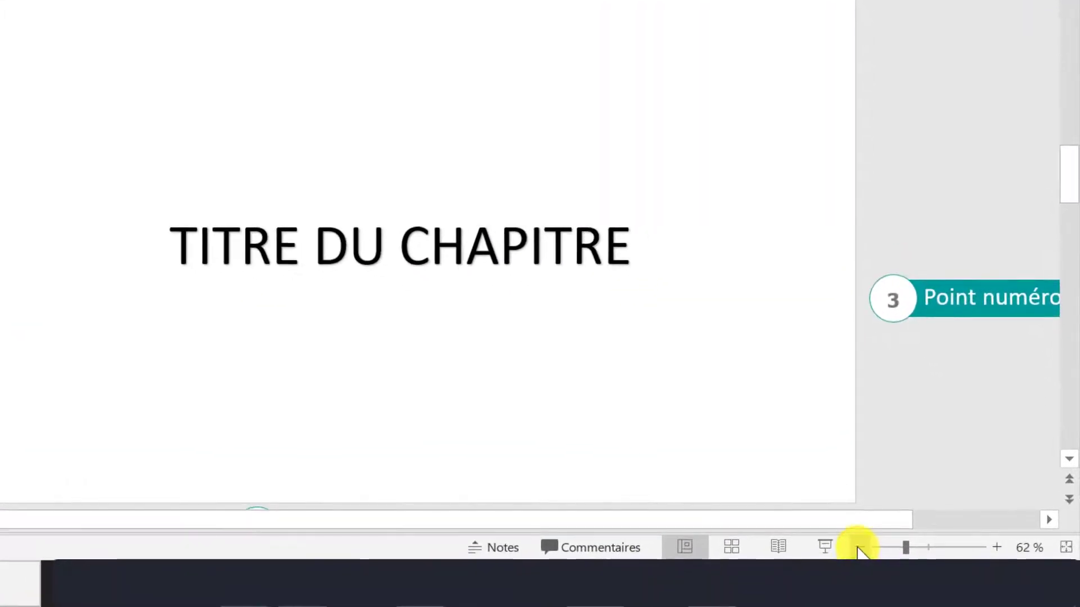
click(858, 547)
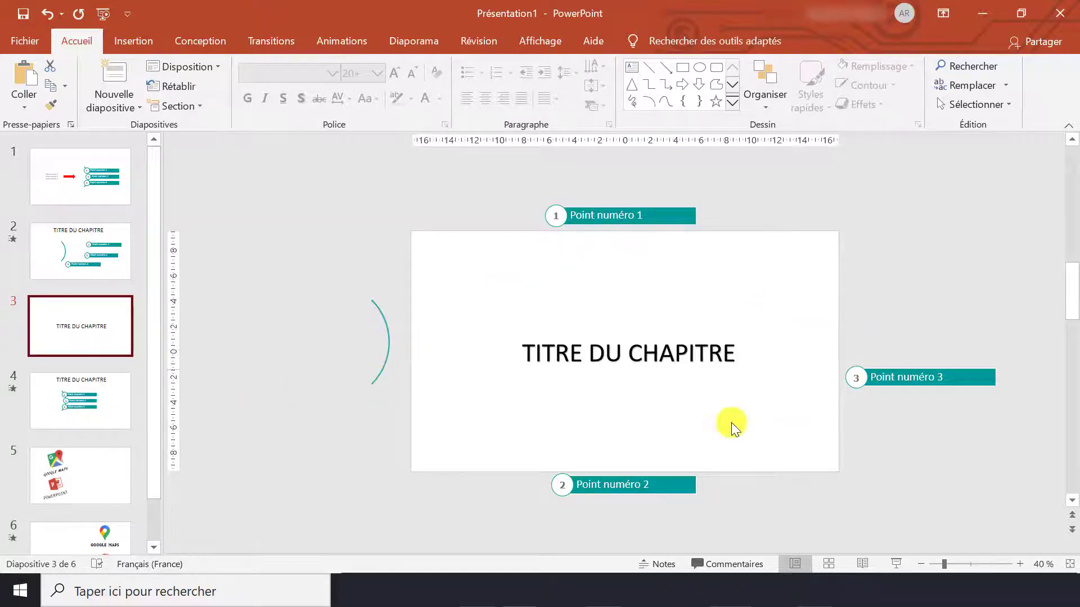
key(shift+F5)
click(220, 362)
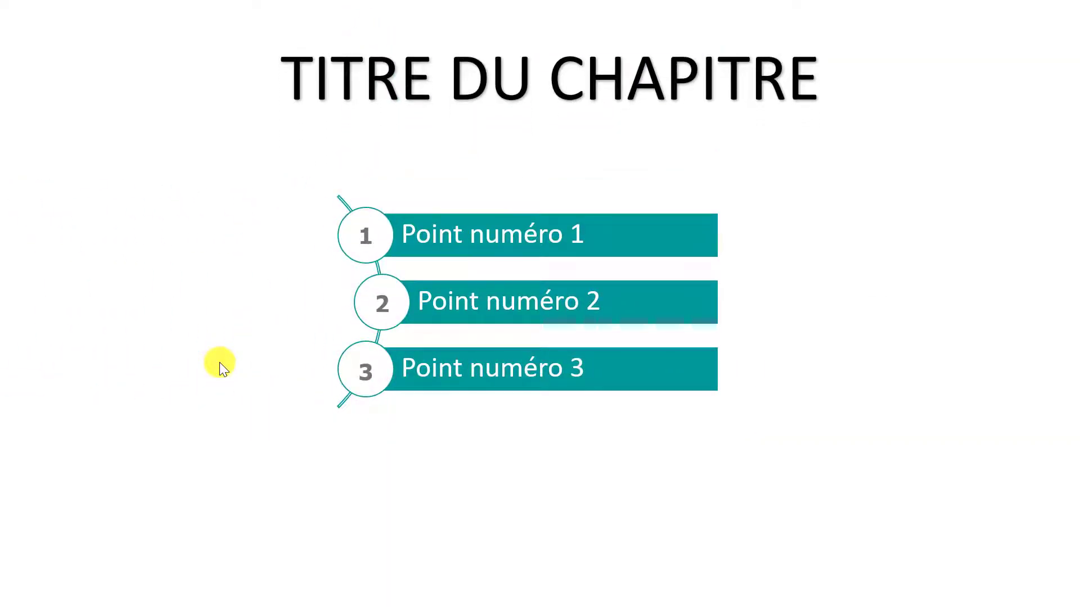
Place slide 3's arc top-right, Point 1 left, Point 2 above top-left, Point 3 bottom-right, off-slide.
key(Escape)
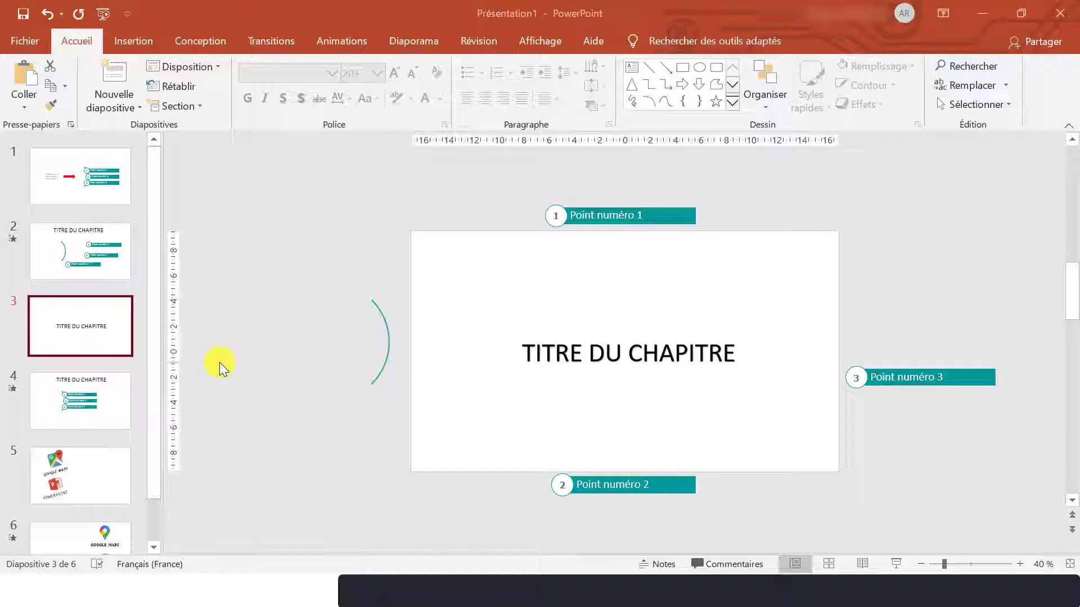
click(86, 321)
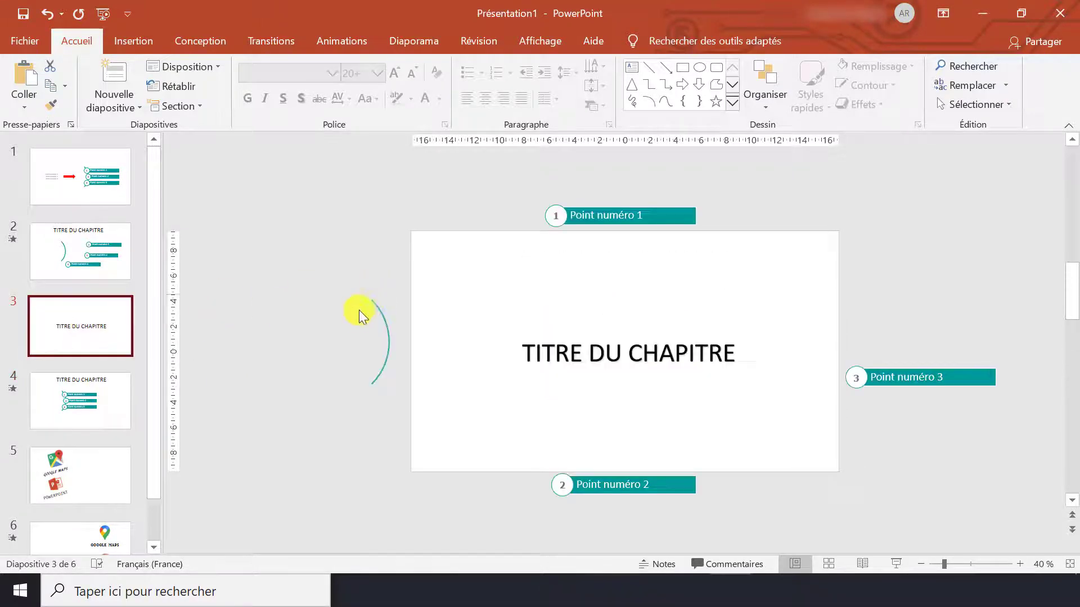
drag(383, 330, 849, 204)
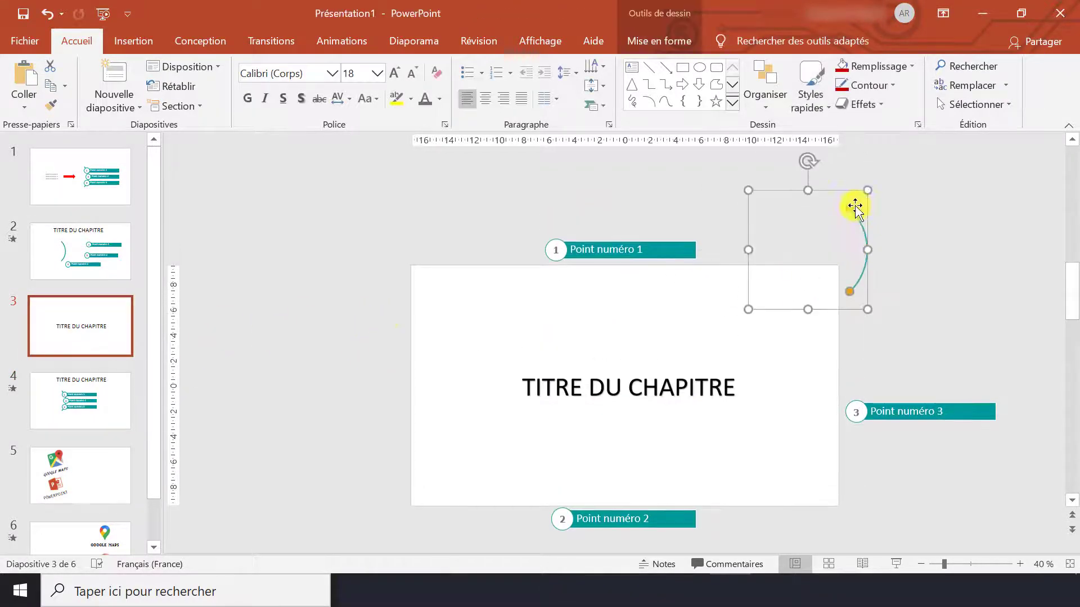
click(658, 247)
drag(660, 246, 661, 282)
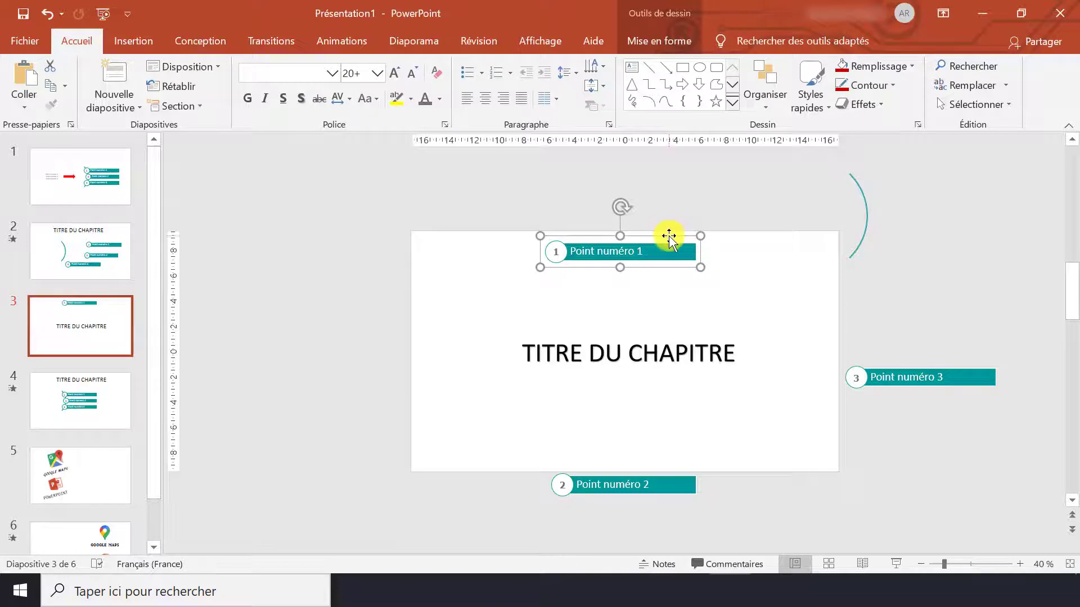
drag(669, 236, 299, 352)
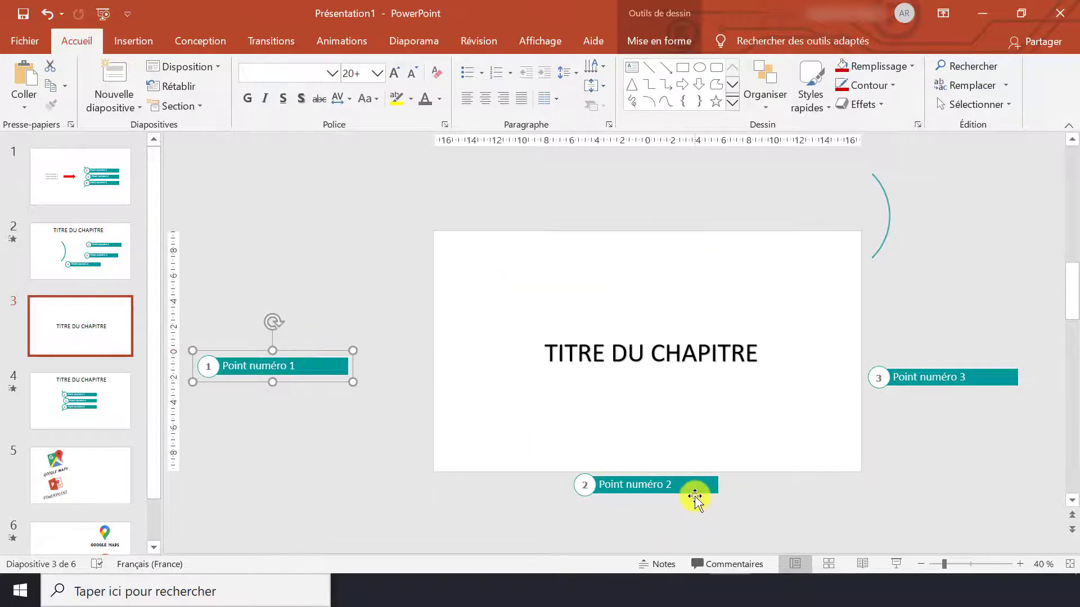
drag(695, 498, 466, 221)
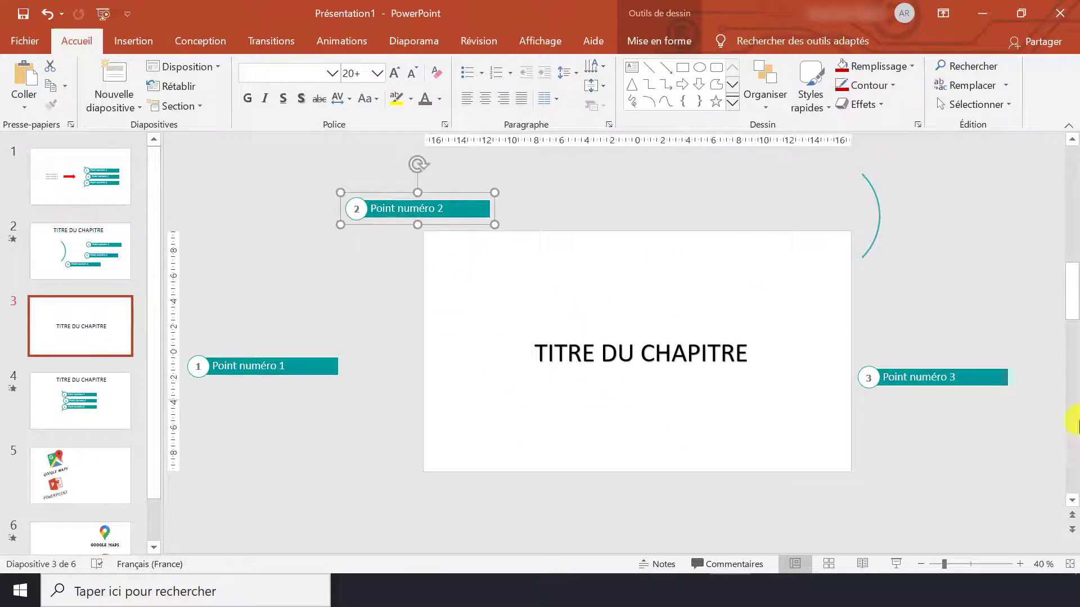
drag(966, 389, 980, 541)
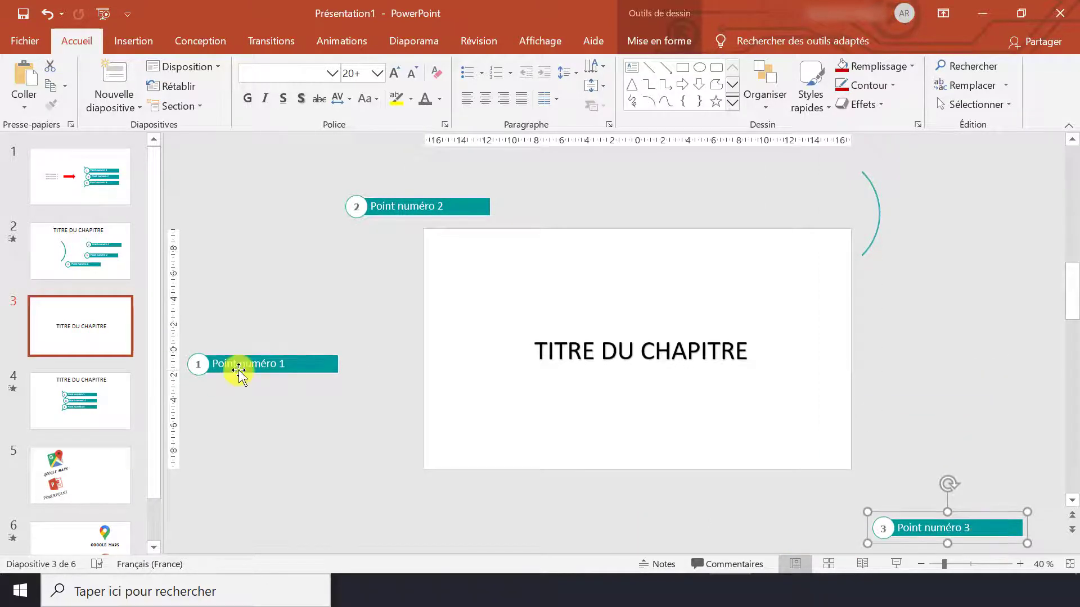
click(93, 397)
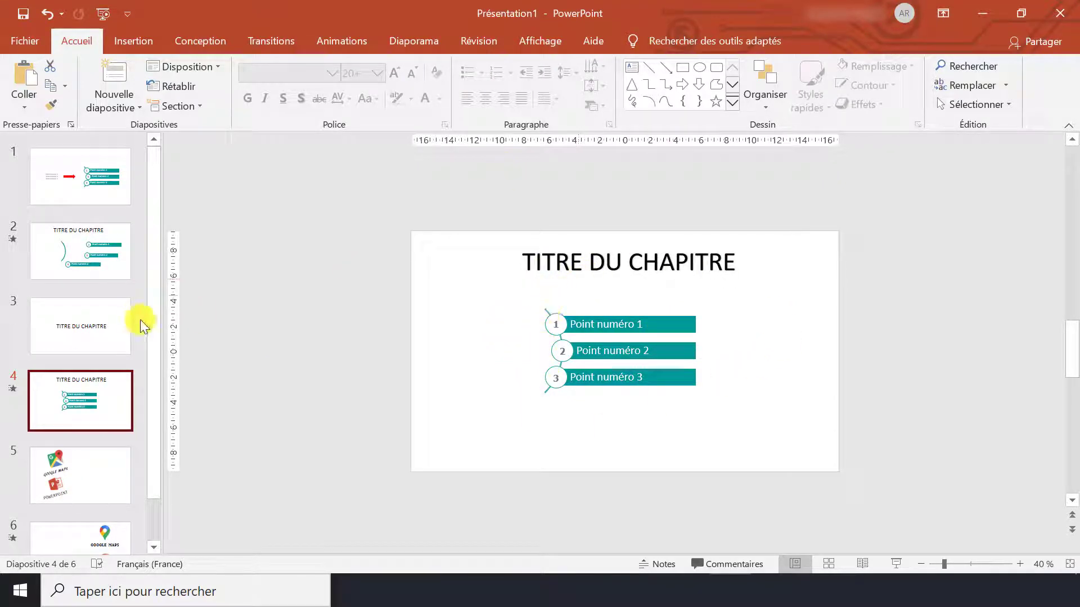
Apply the Morphose transition to slide 4 and replay its preview.
click(96, 326)
click(76, 387)
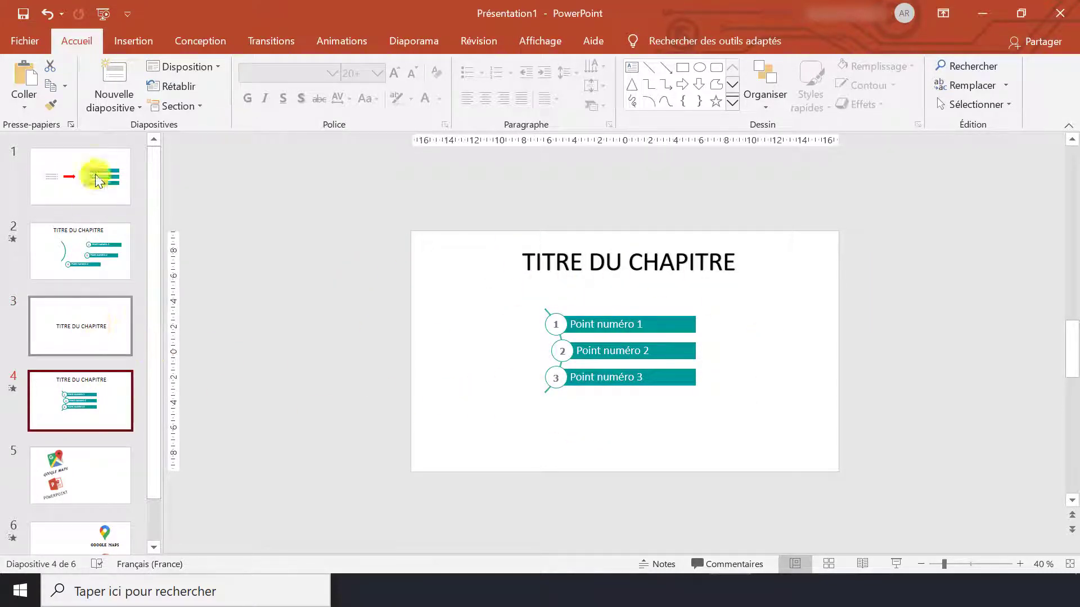
click(265, 46)
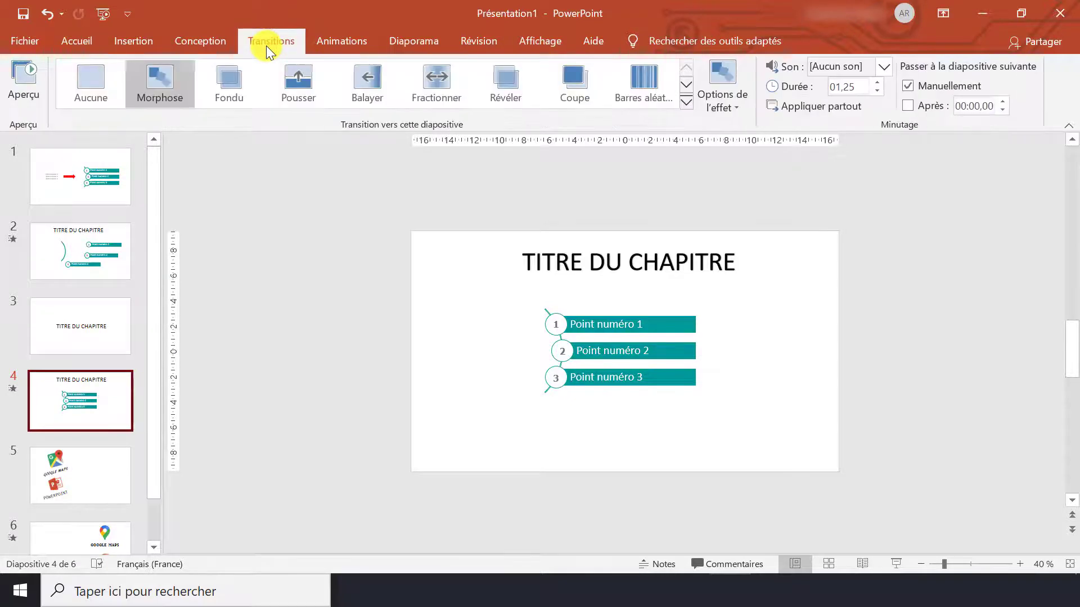
click(163, 86)
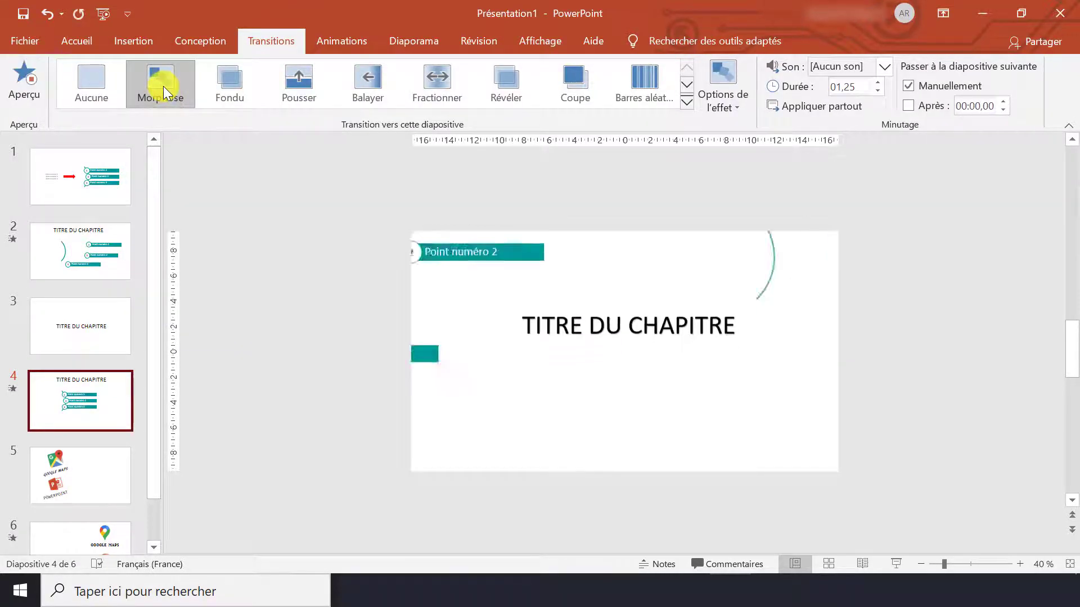
click(26, 81)
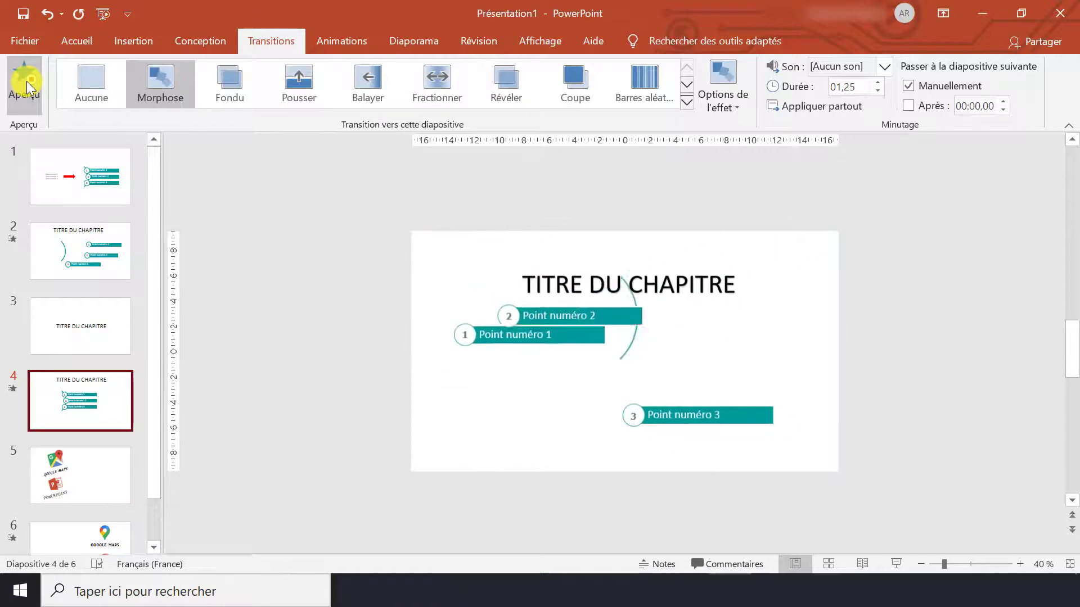
Compare chapter slides 3, 4, 3, 2 and 3 in turn, ending back on slide 4.
click(81, 313)
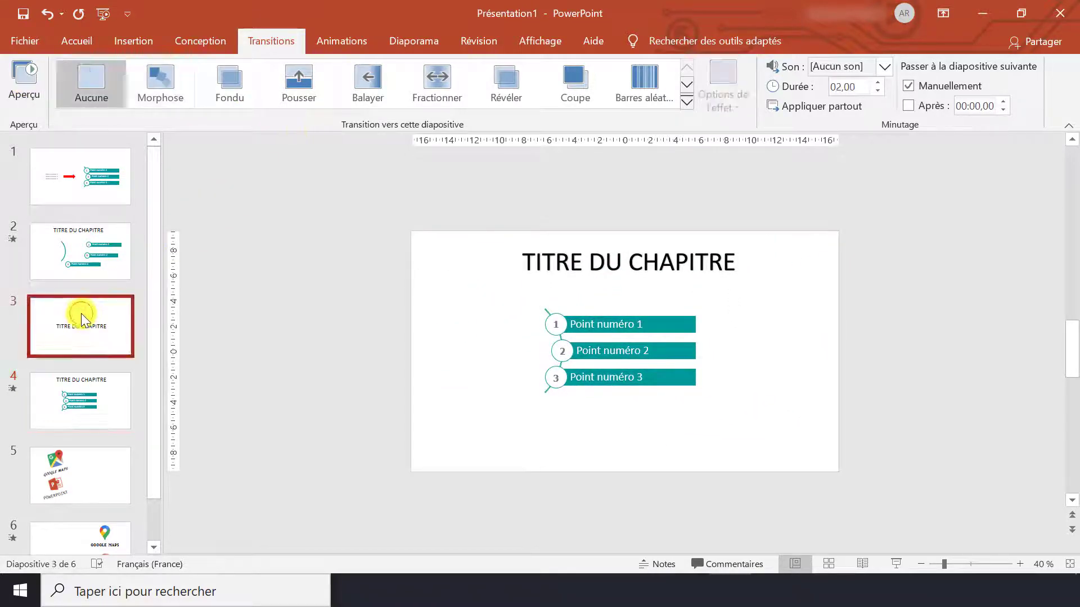
click(119, 398)
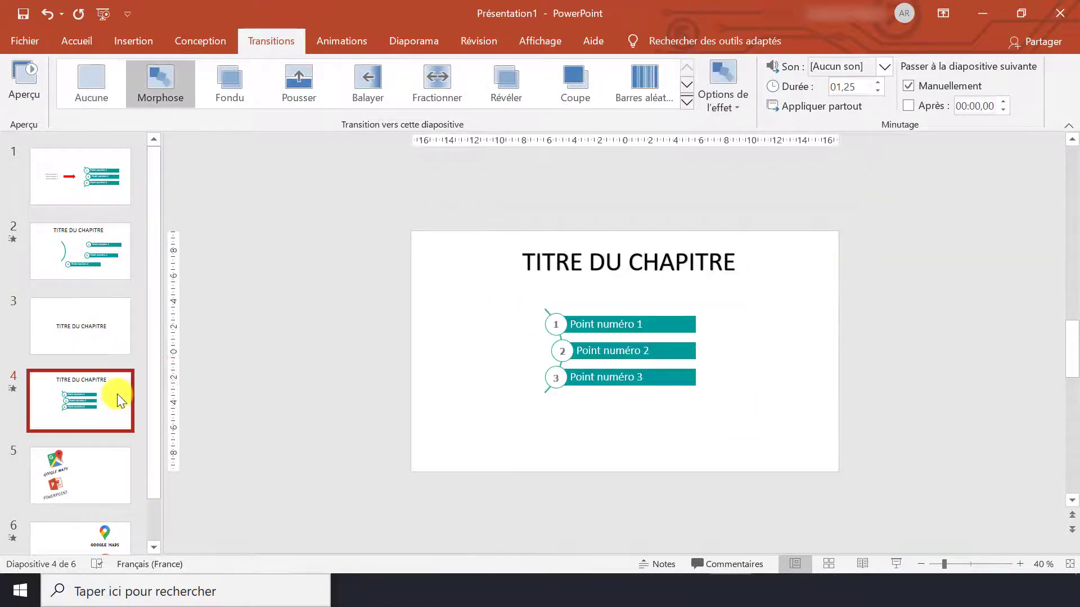
click(108, 346)
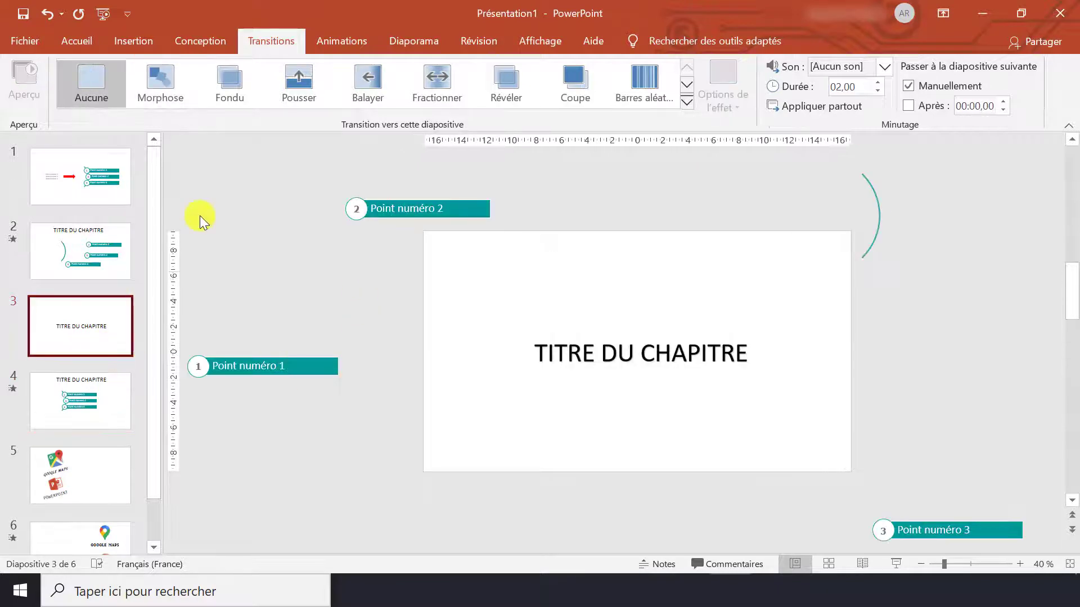
click(79, 246)
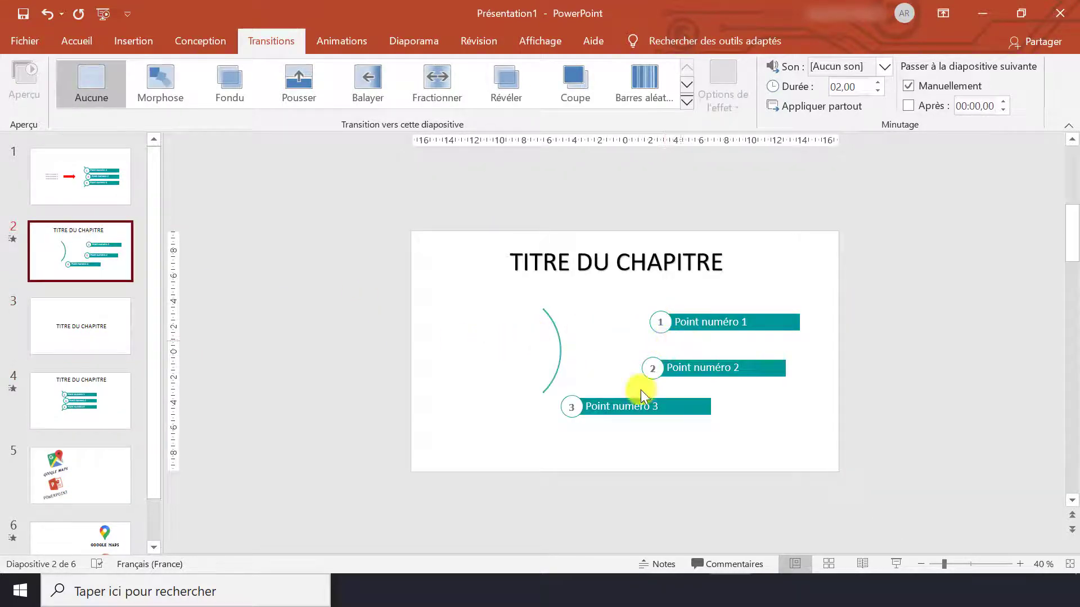
click(94, 340)
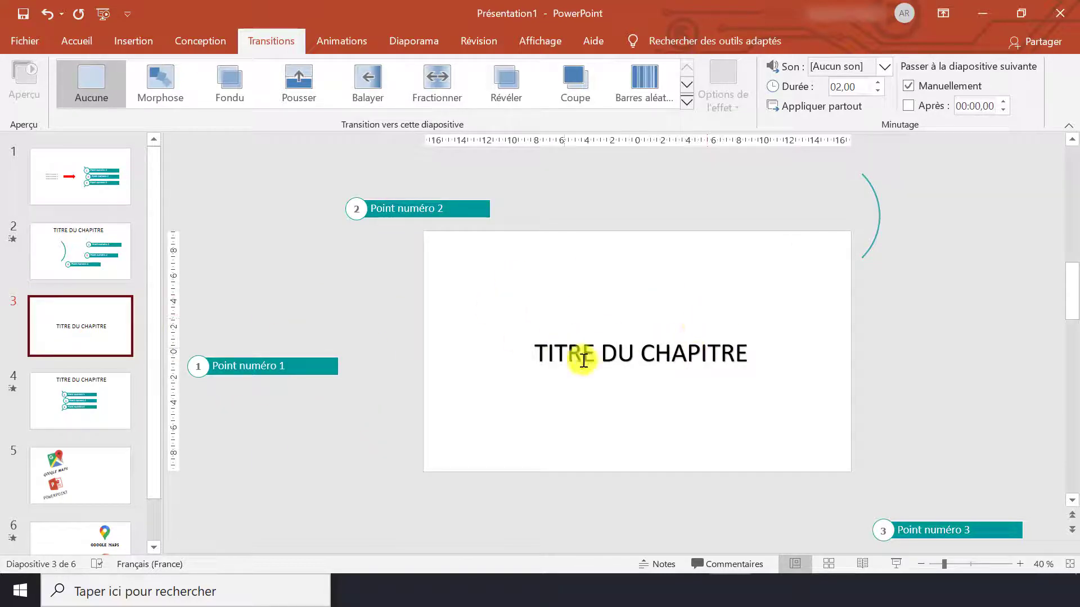
click(110, 395)
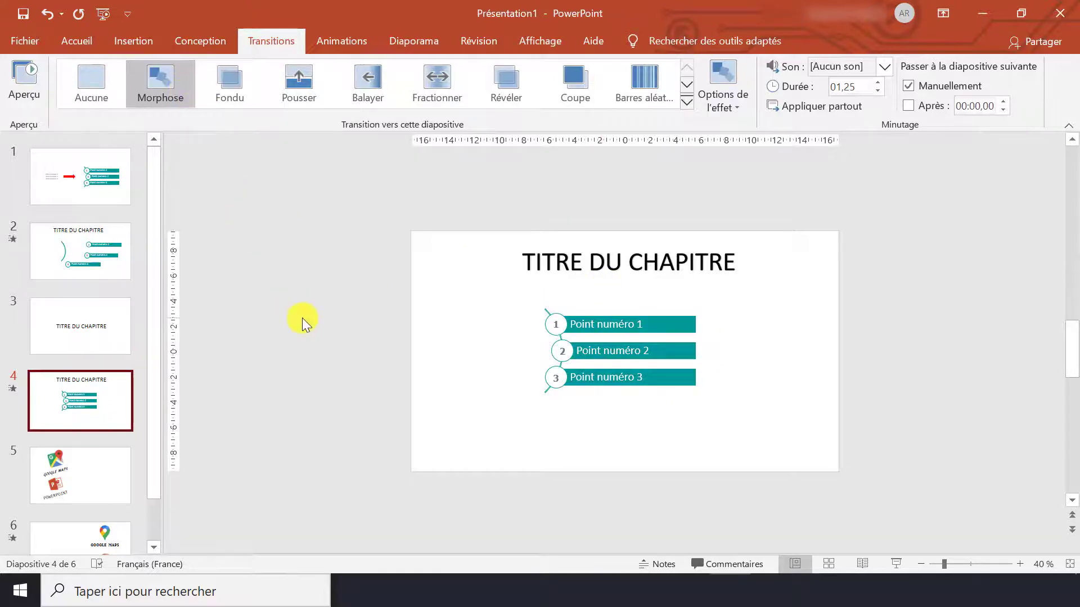
Duplicate slide 4 with Ctrl+D, then move down to the logo slide 6.
key(ctrl+d)
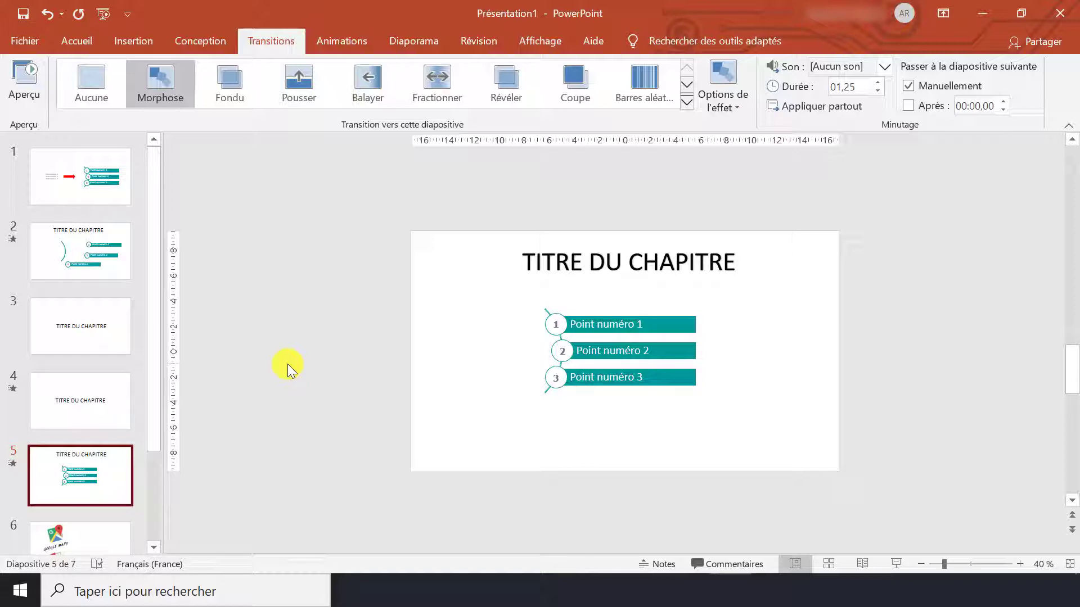
key(Down)
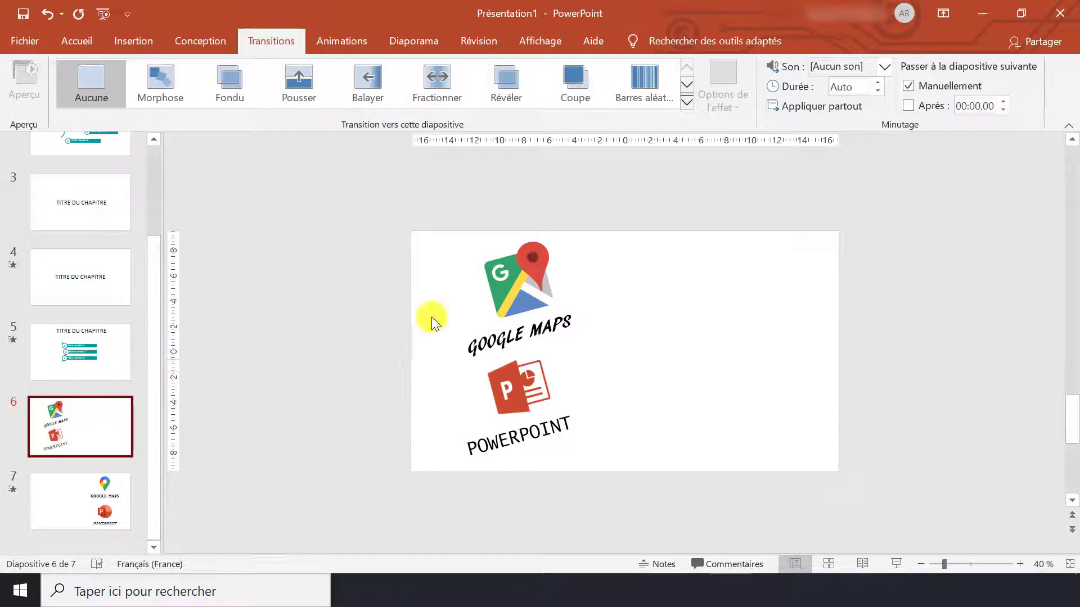
Inspect slide 6's Google Maps and PowerPoint logos and captions, comparing them with slide 7.
click(509, 279)
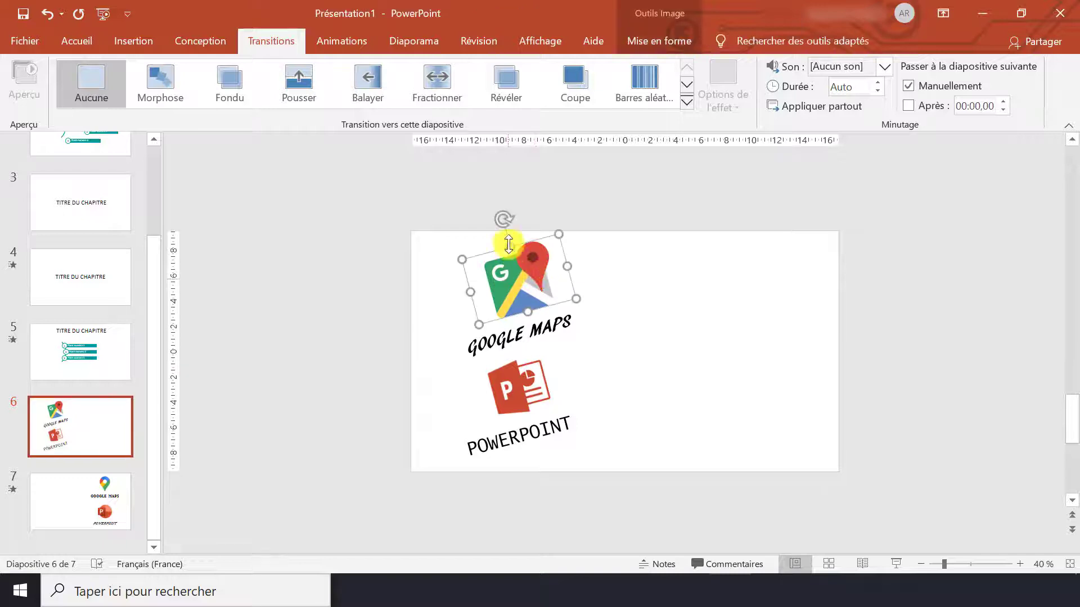
click(482, 344)
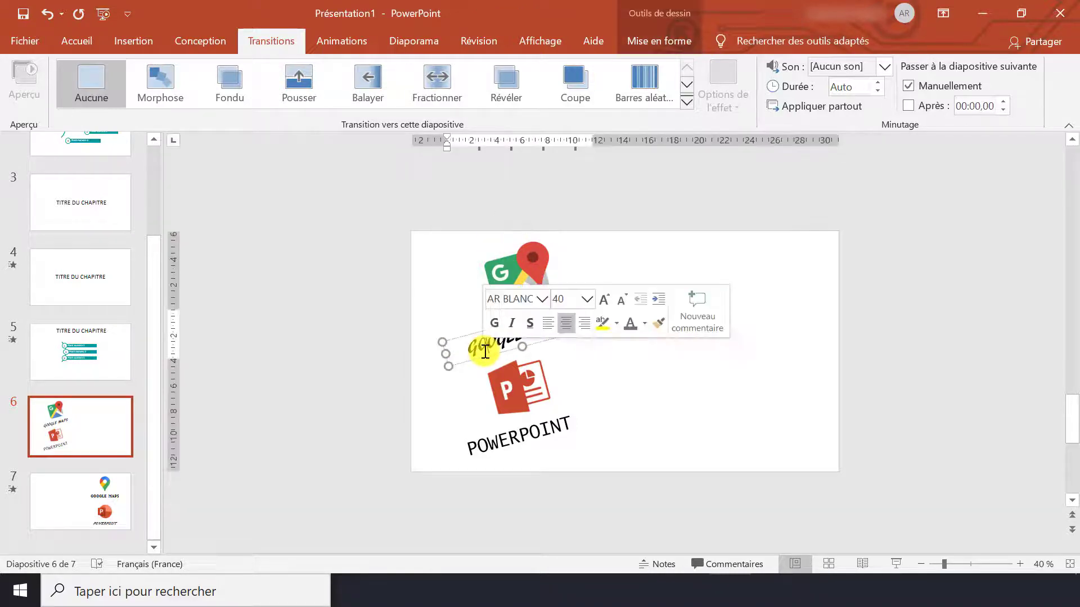
click(498, 394)
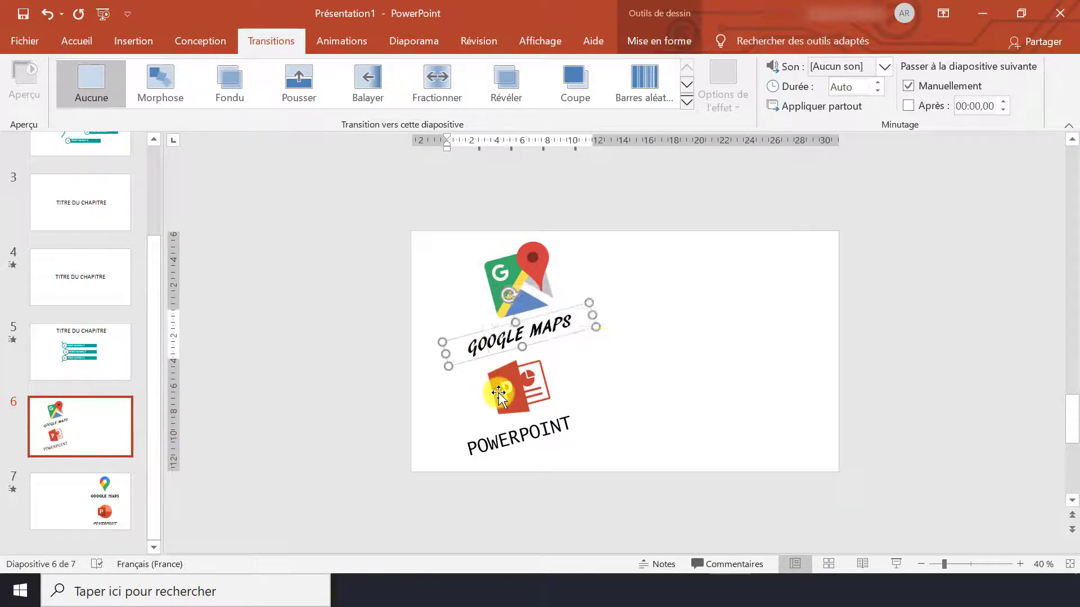
click(116, 497)
click(110, 433)
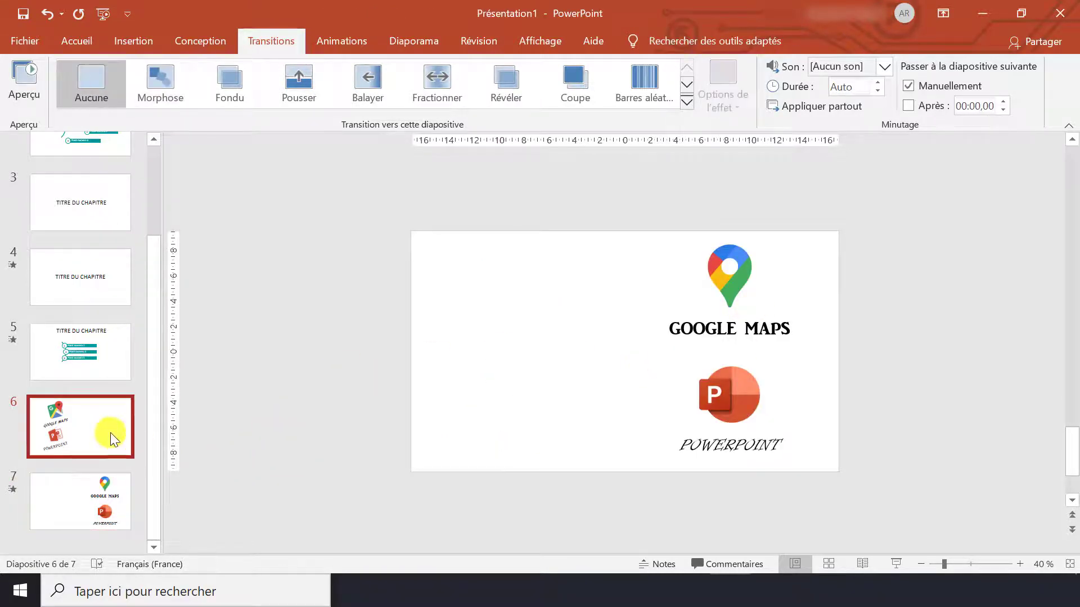
click(494, 289)
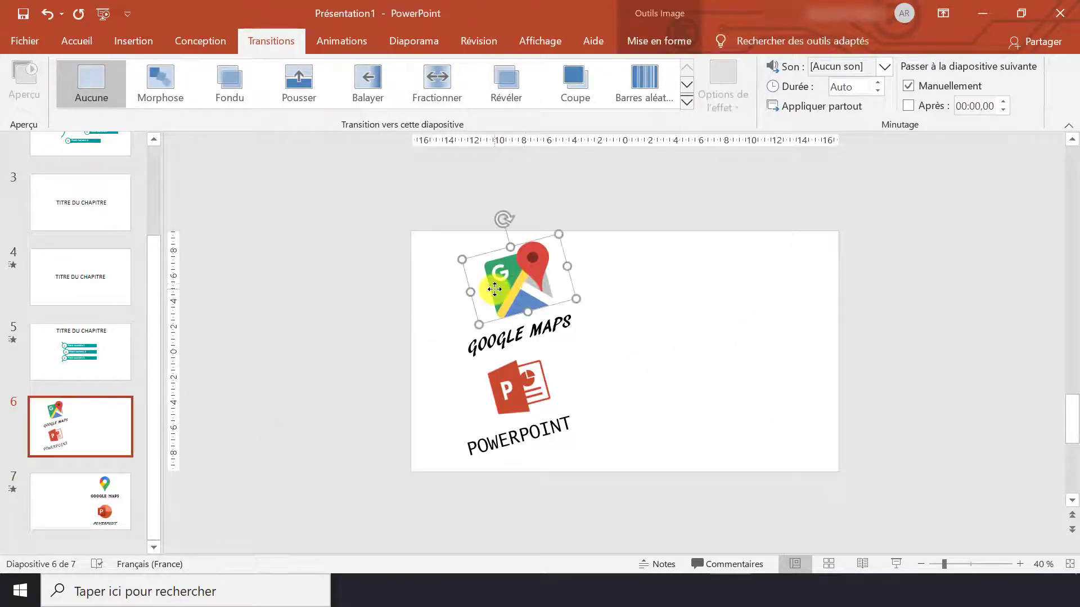
click(489, 338)
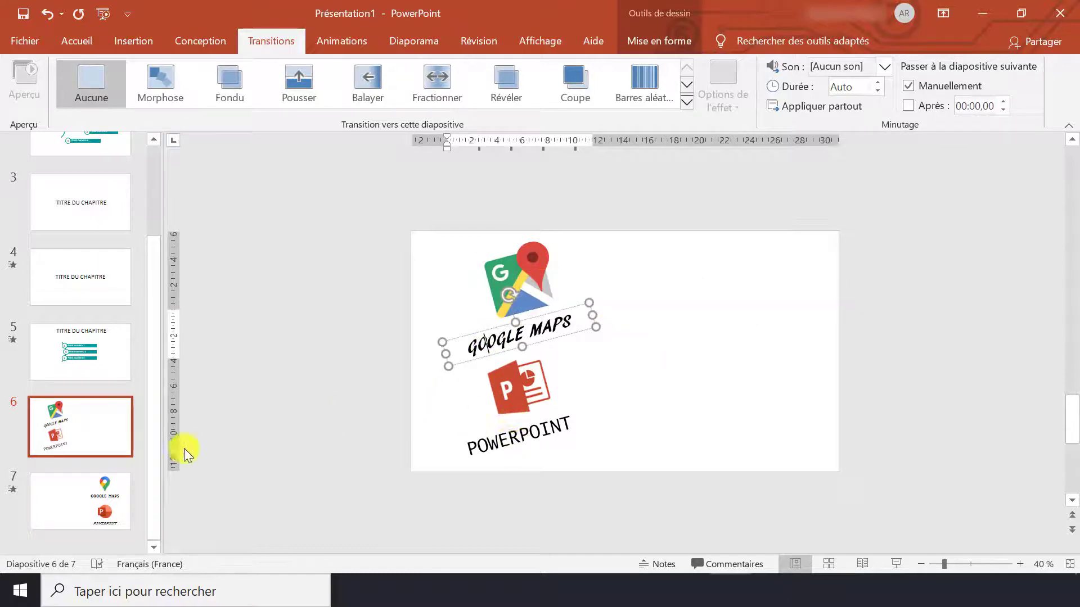
On slide 7, preview the Morph transition and select its Google Maps logo.
click(51, 490)
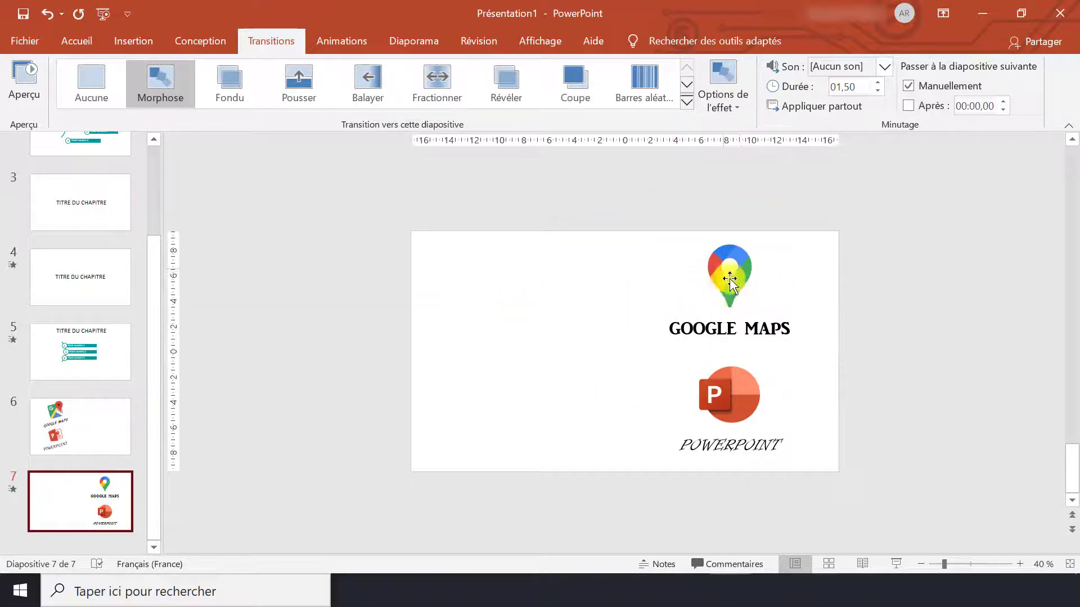
click(724, 337)
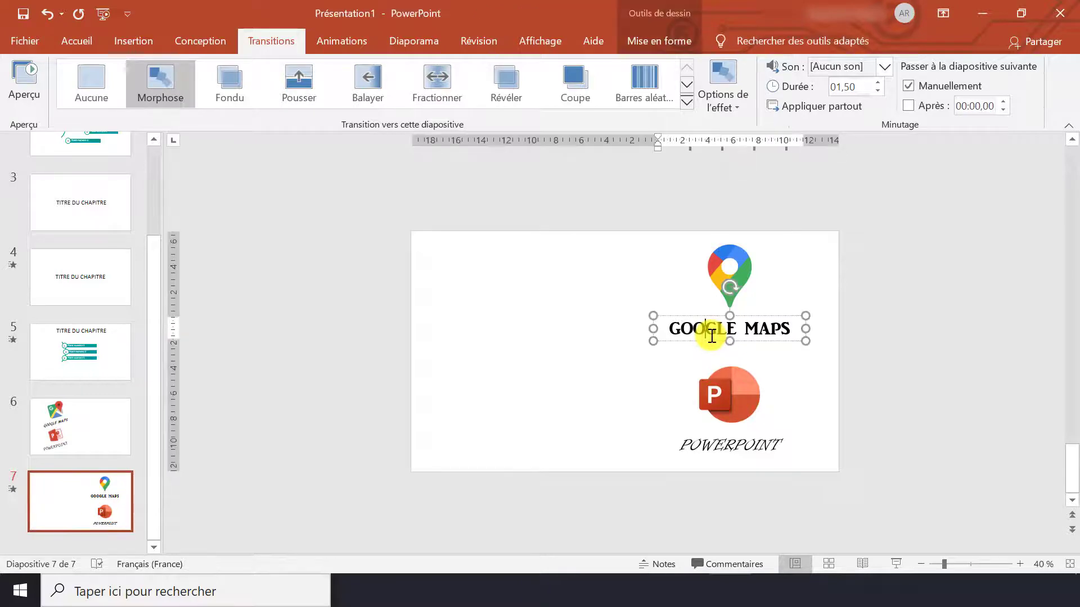
click(458, 406)
click(26, 80)
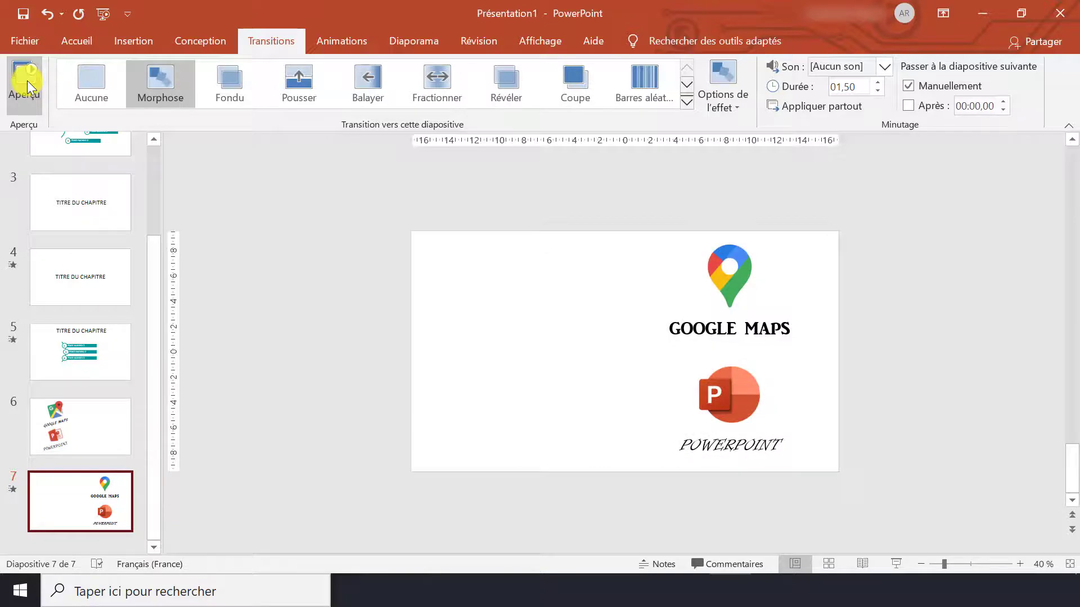
click(76, 40)
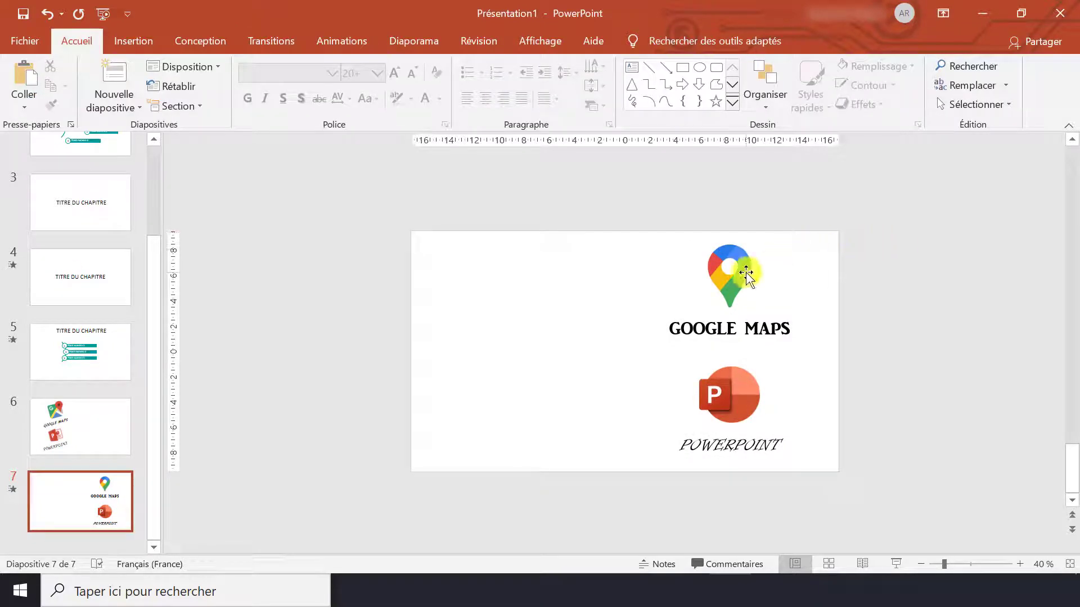
click(745, 272)
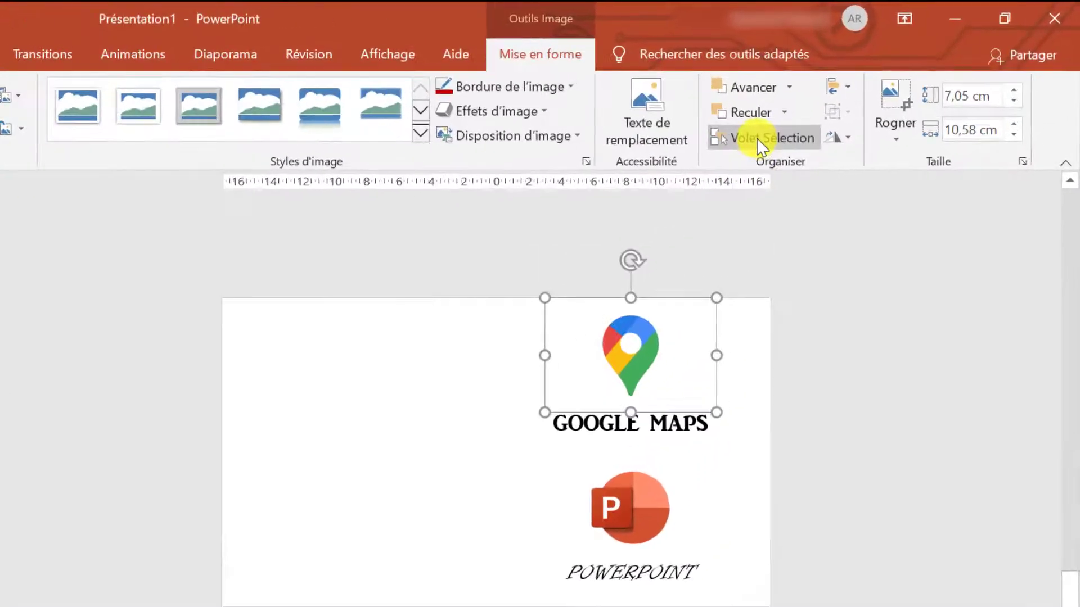
In the Selection pane, inspect the !!Picture name of slide 6's tilted Google Maps logo.
click(731, 150)
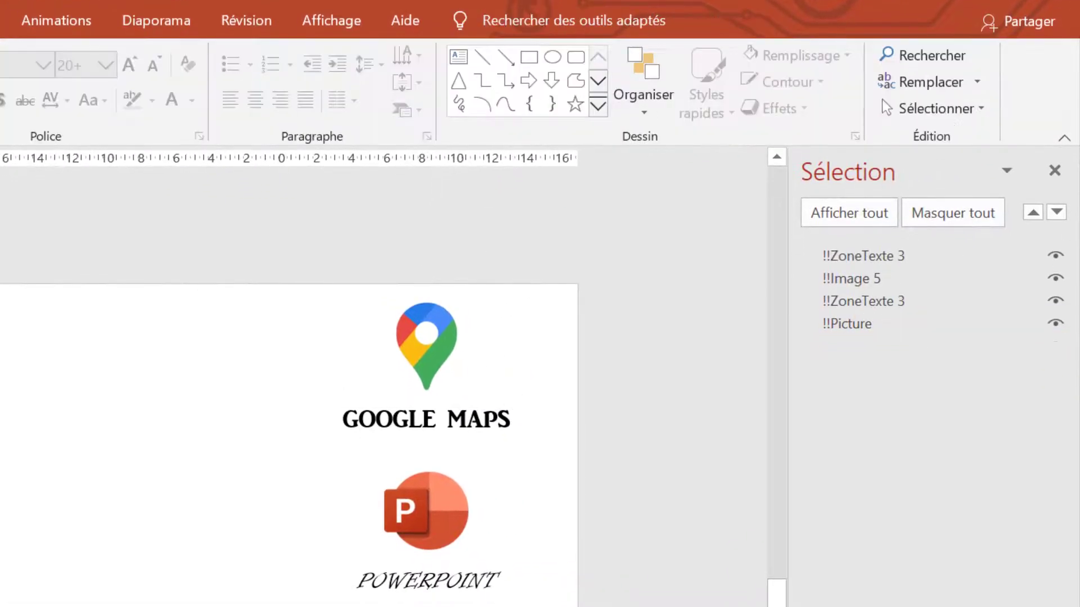
scroll(288, 445, up, 1)
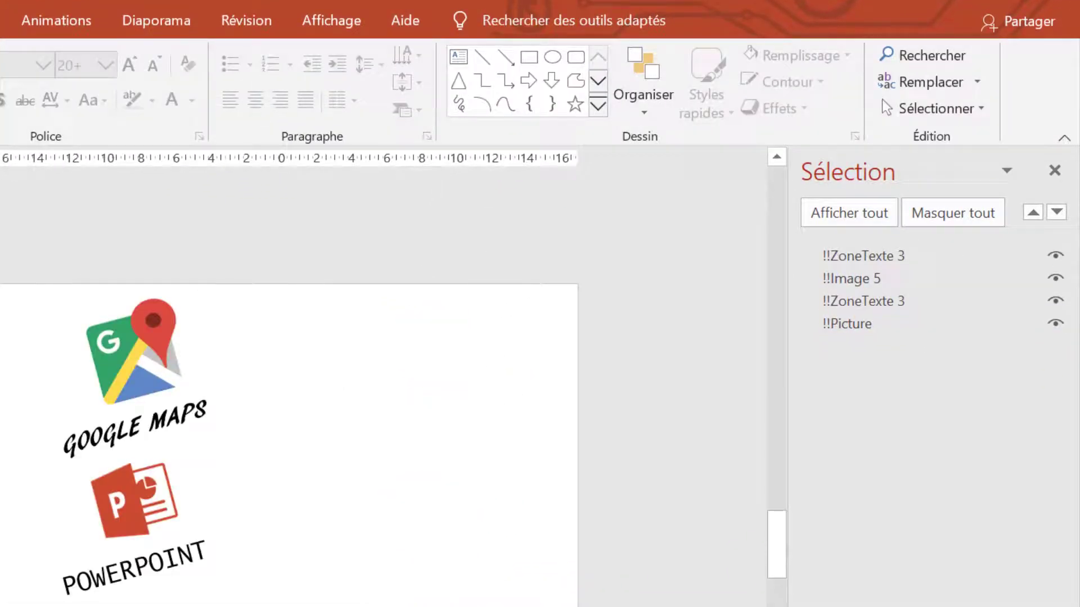
click(157, 365)
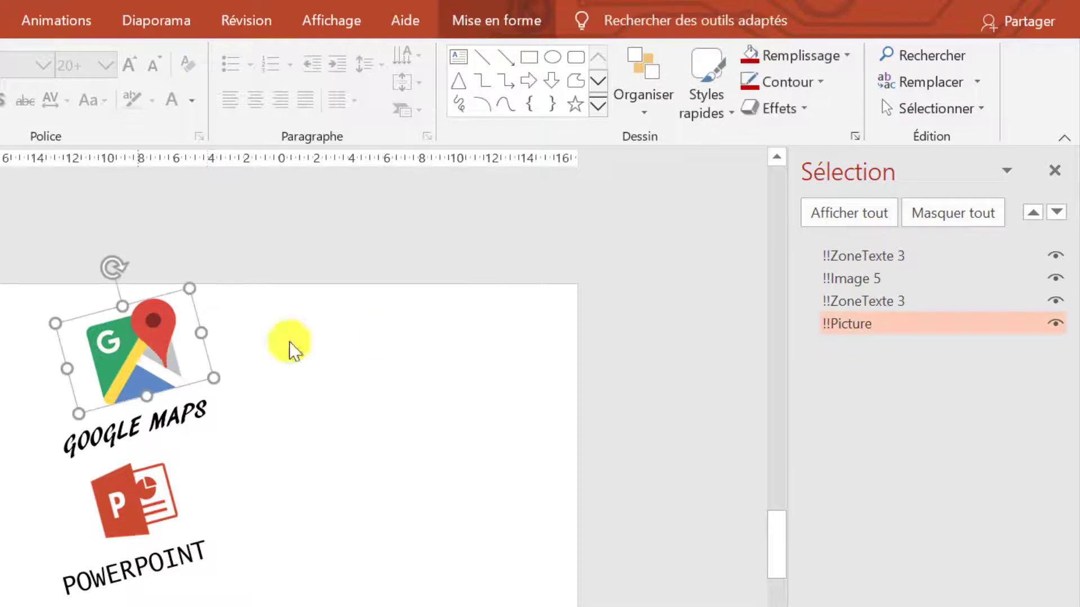
double_click(894, 325)
drag(856, 320, 838, 326)
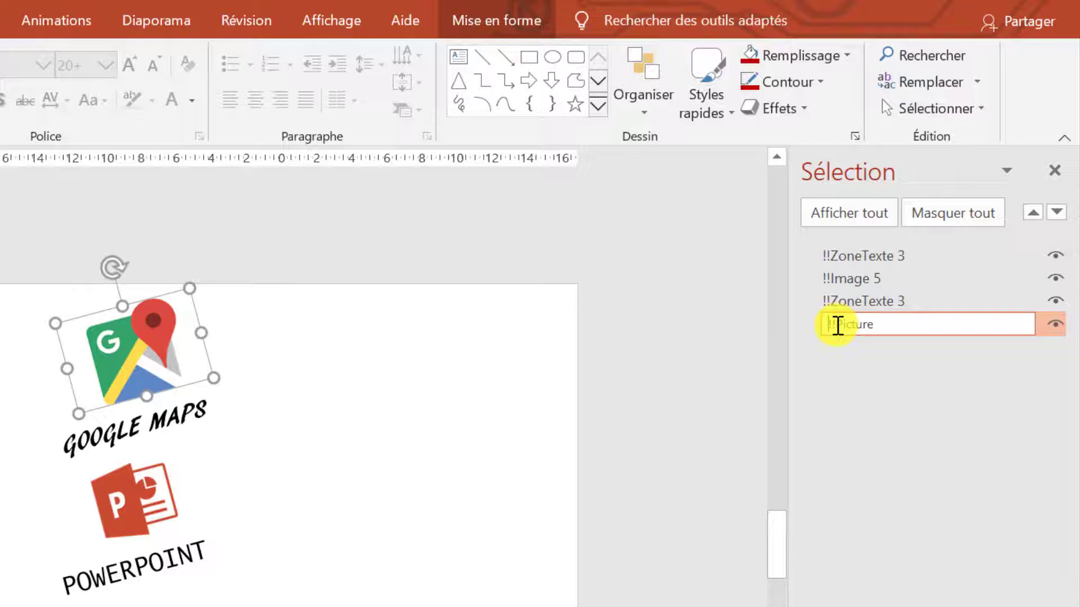
drag(887, 328, 843, 330)
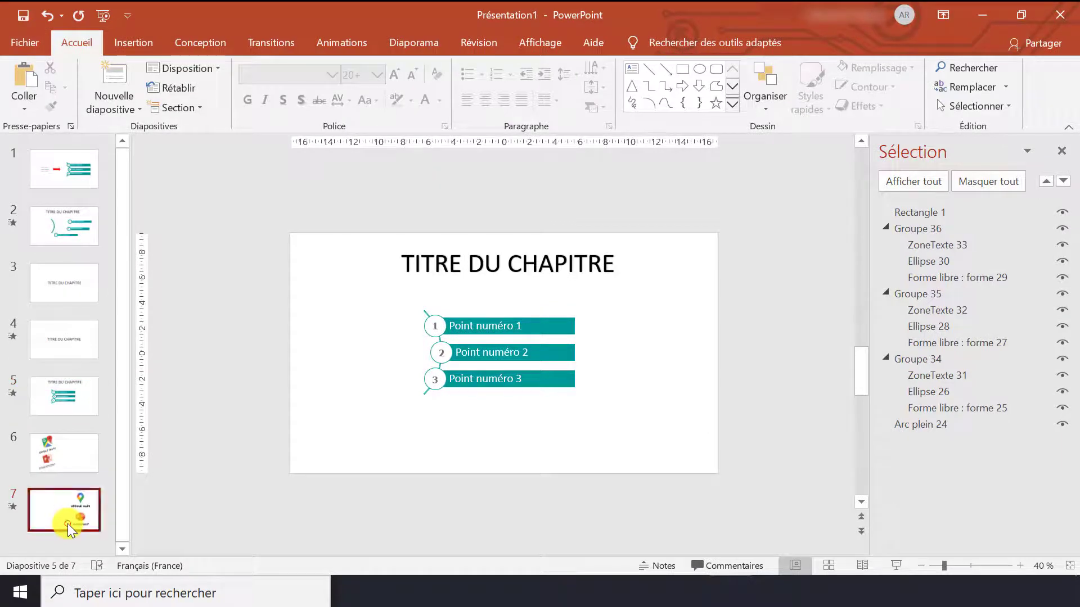
Back on slide 7, select and then deselect the Google Maps picture.
click(68, 524)
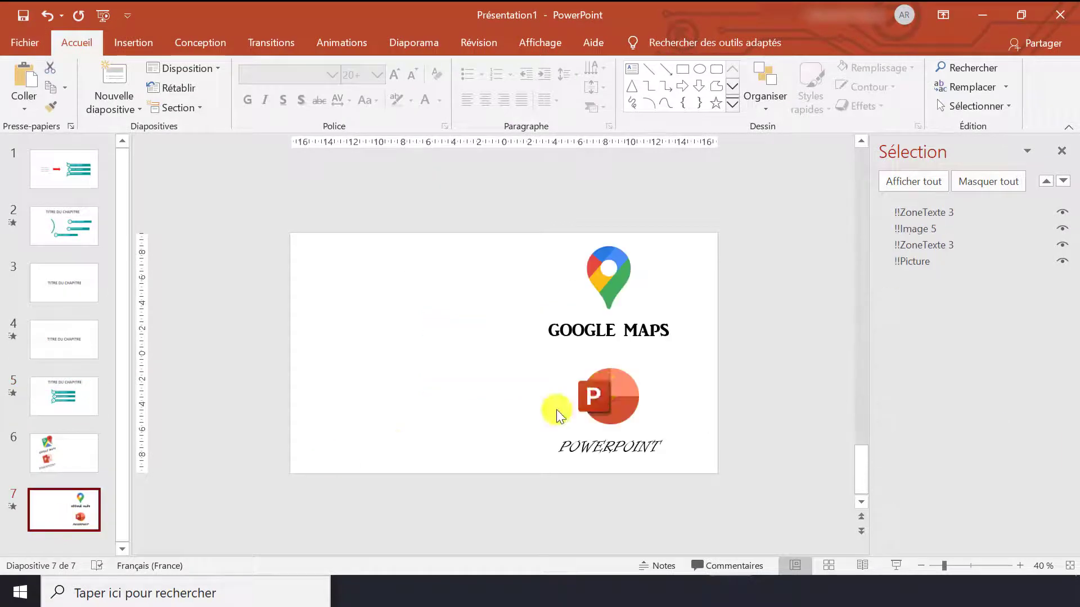
click(617, 272)
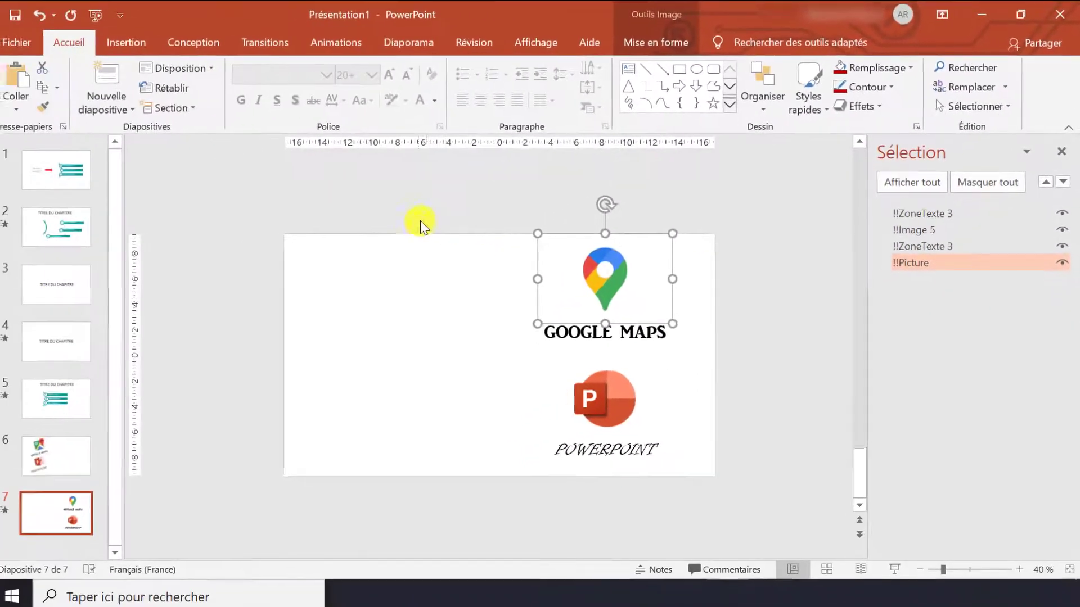
click(423, 218)
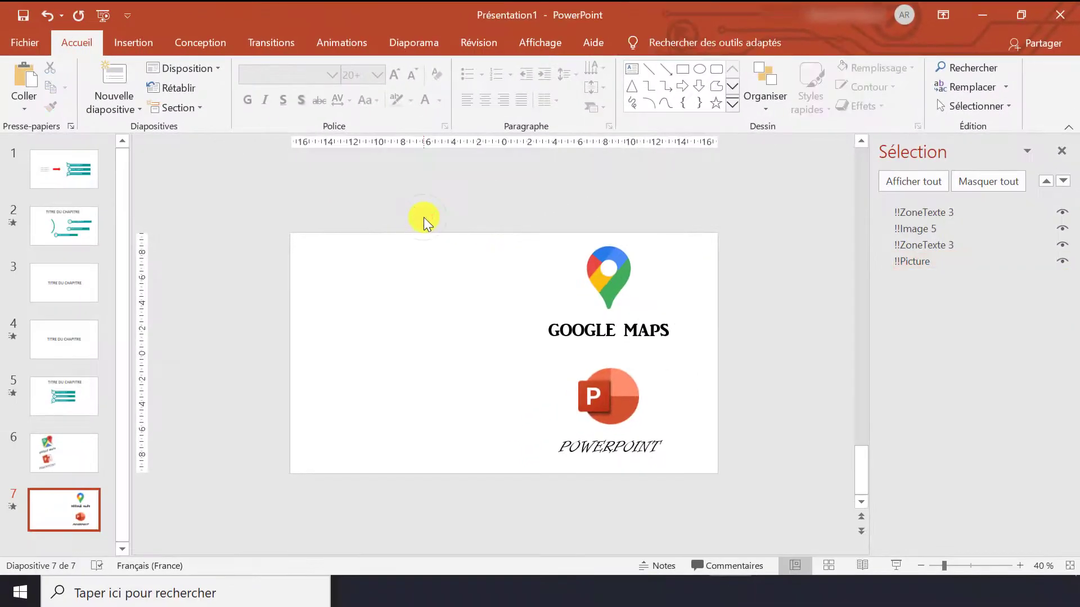
Glance at slide 6, then preview slide 7's Morph transition.
click(78, 447)
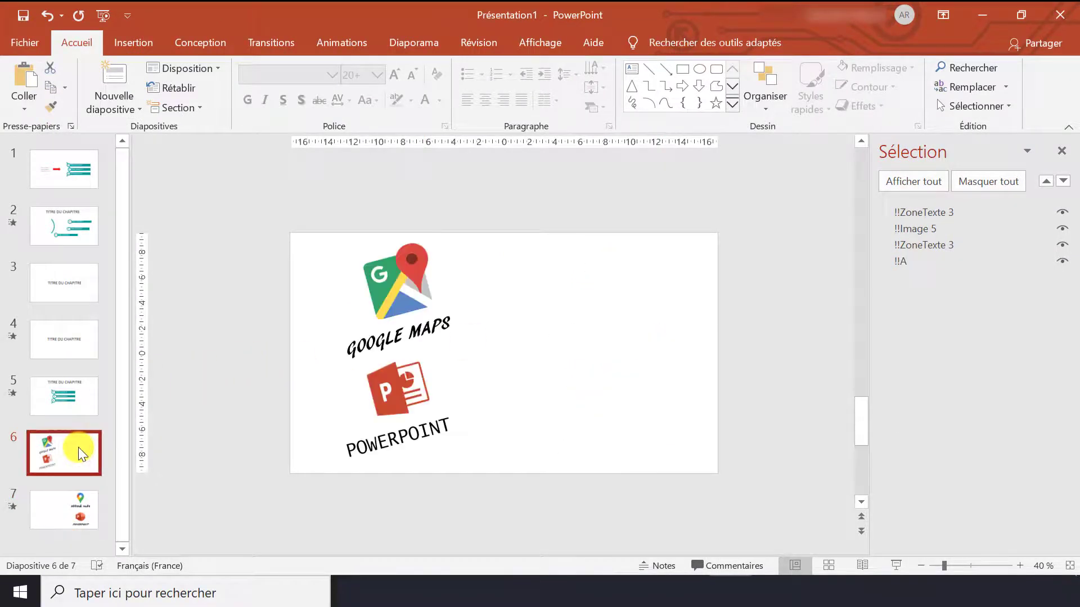
click(36, 525)
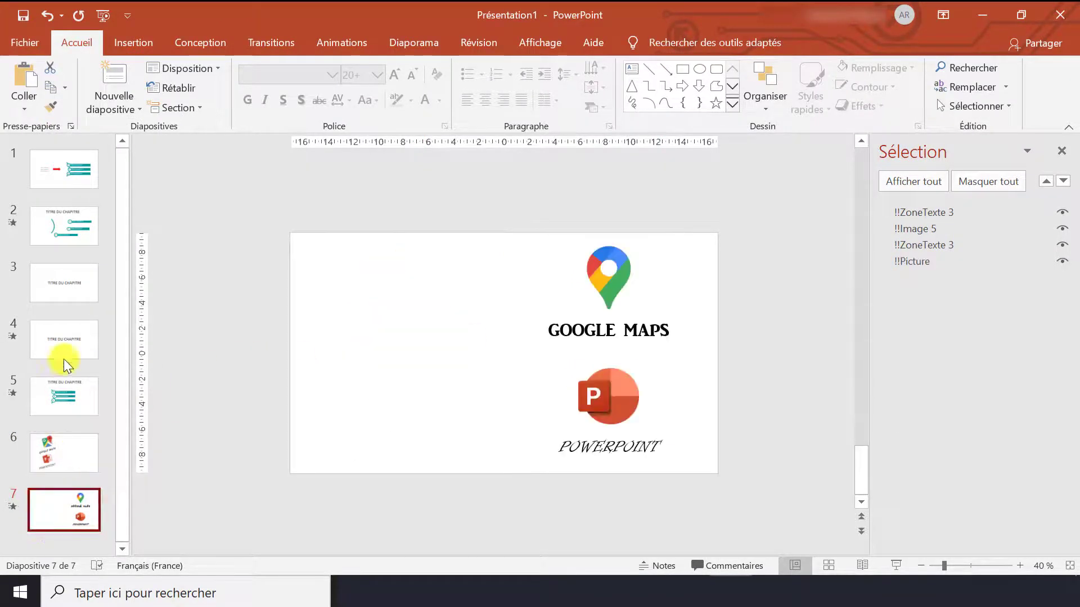
click(285, 50)
click(24, 90)
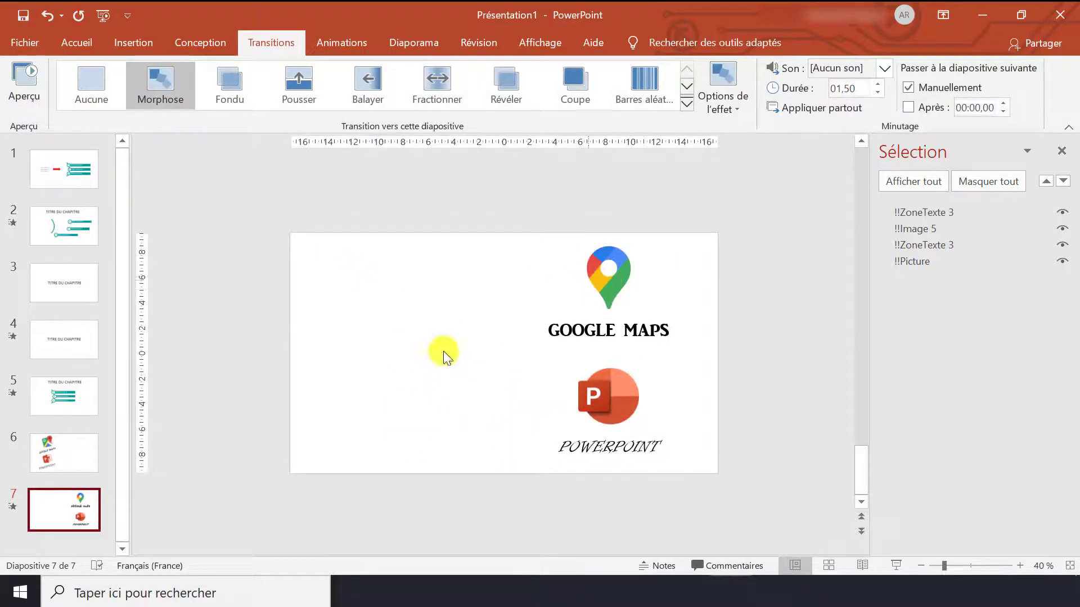
Rename slide 7's Google Maps logo to !!A and preview the morph again.
click(610, 278)
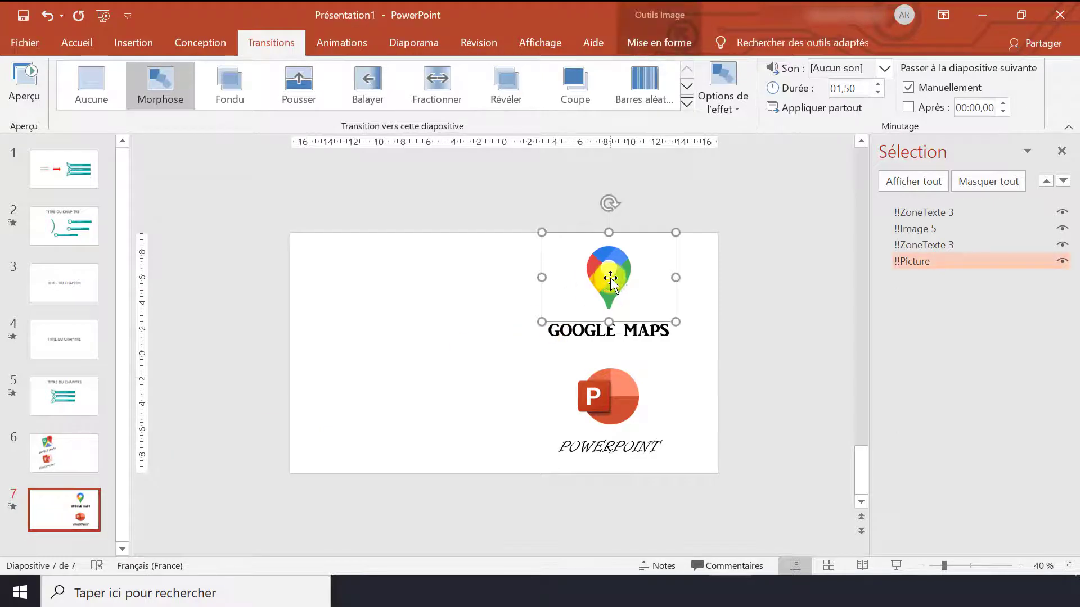
click(925, 260)
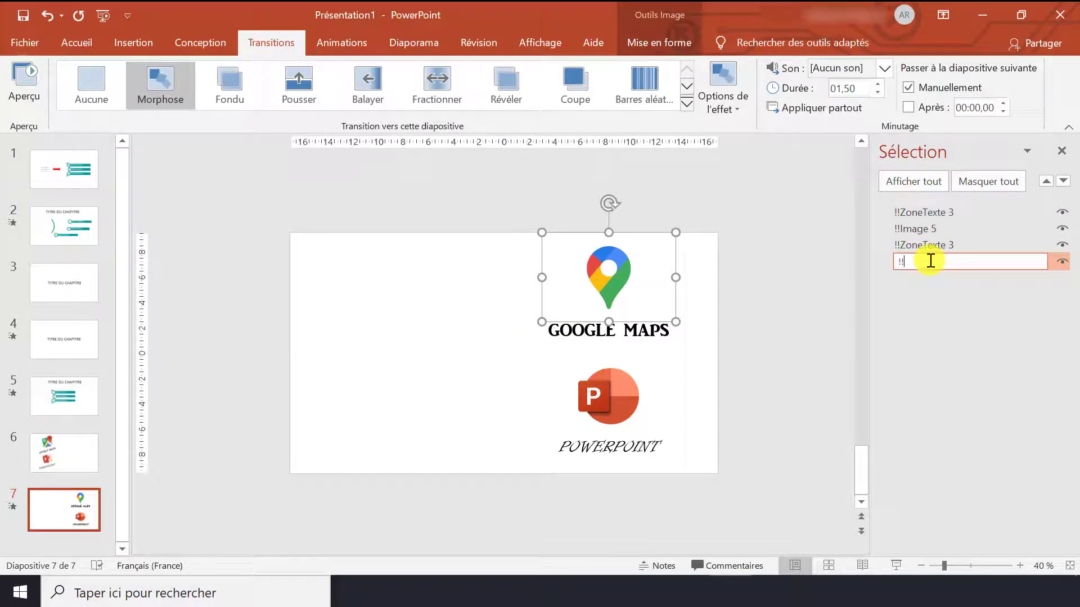
text(A)
key(Return)
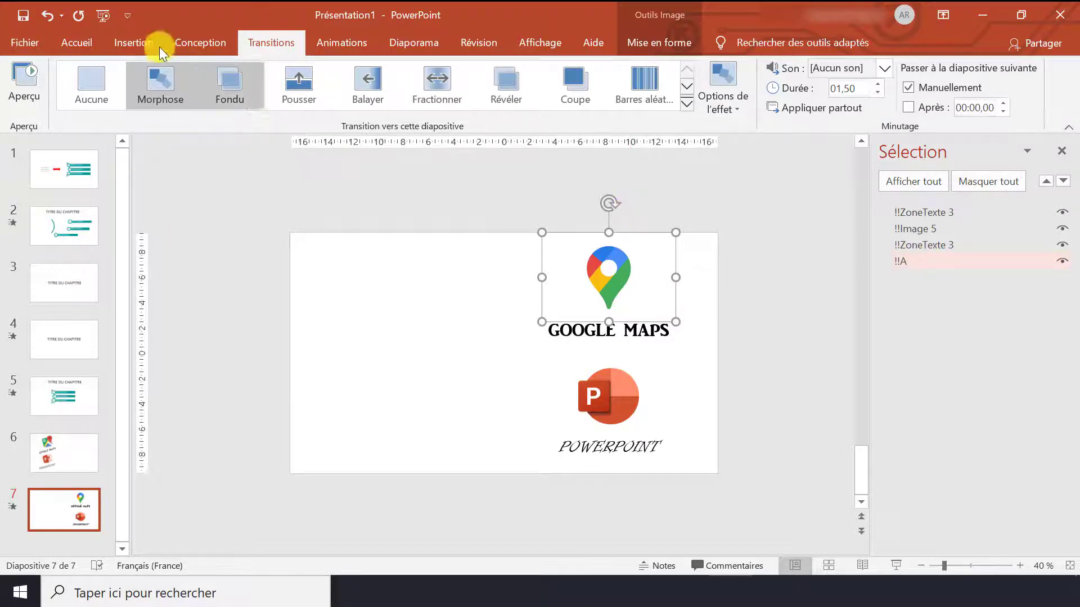
click(23, 81)
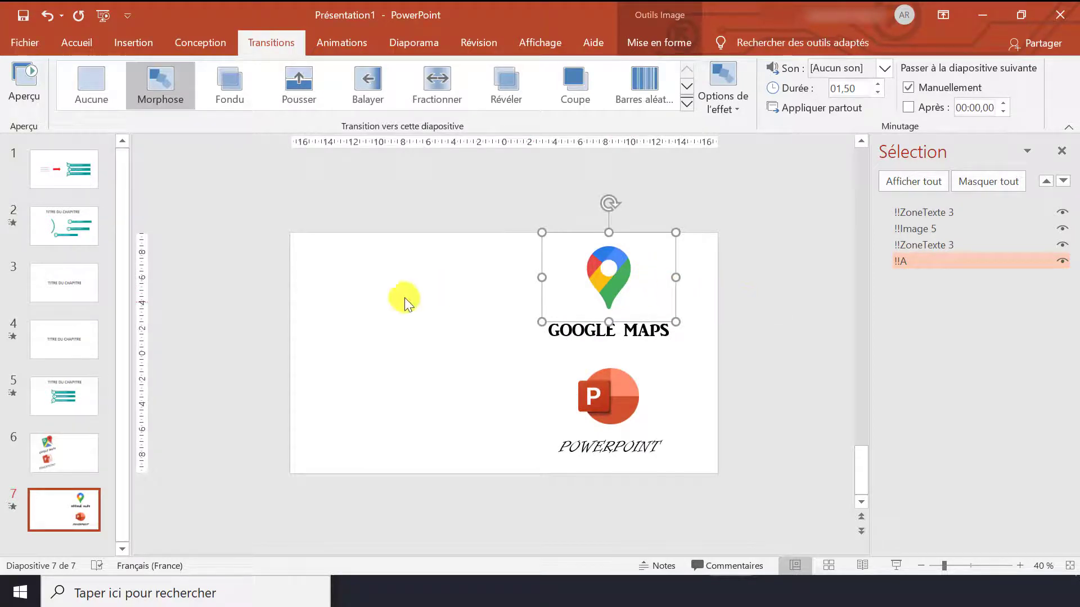
Check the object names of the GOOGLE MAPS caption and PowerPoint logo on slides 6 and 7.
click(560, 331)
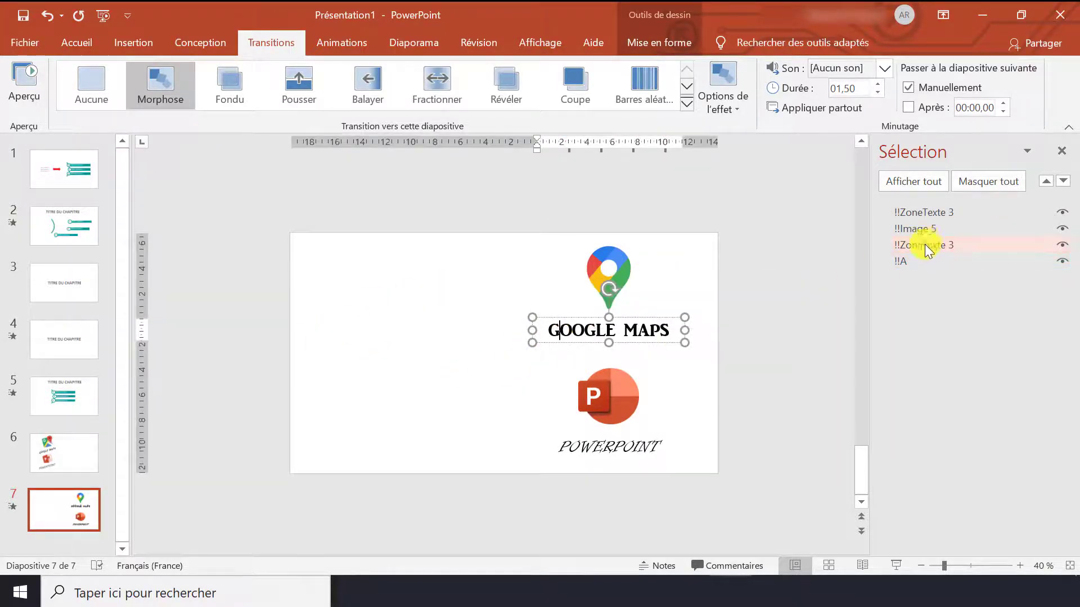
click(68, 444)
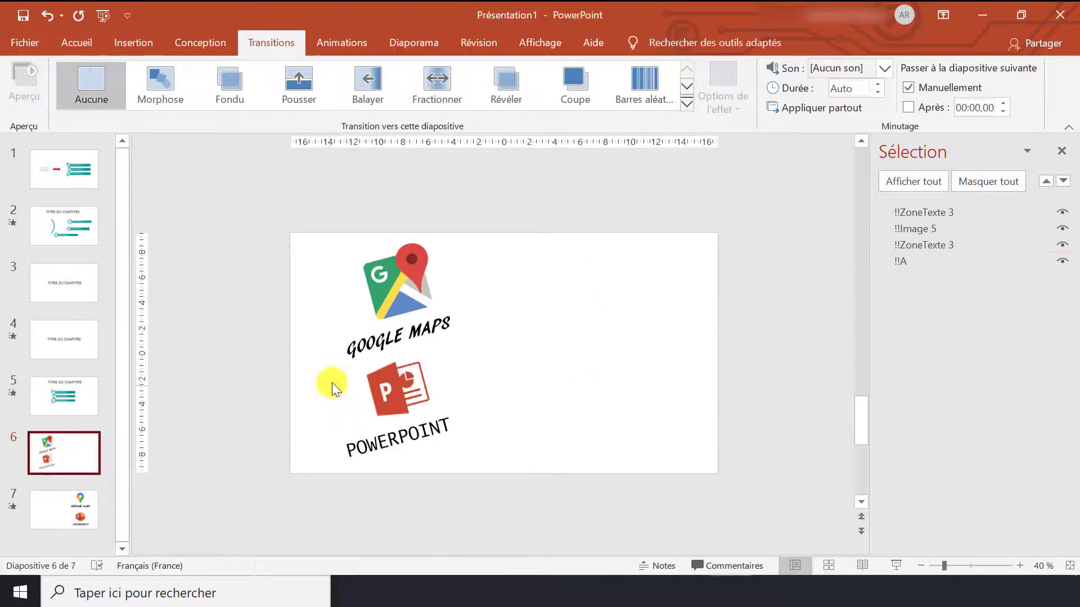
click(366, 351)
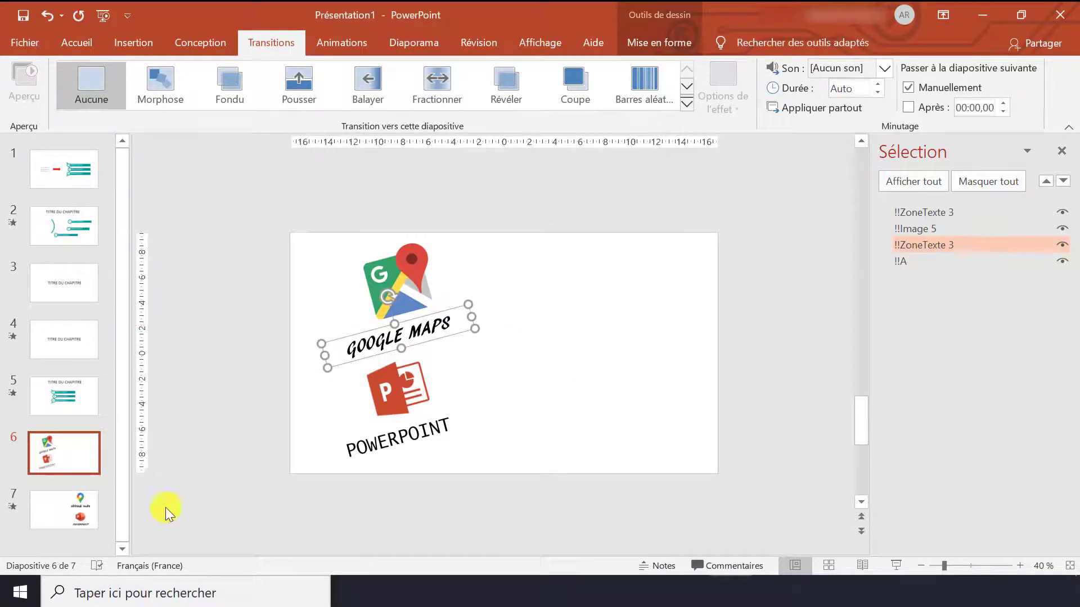
click(380, 400)
click(71, 507)
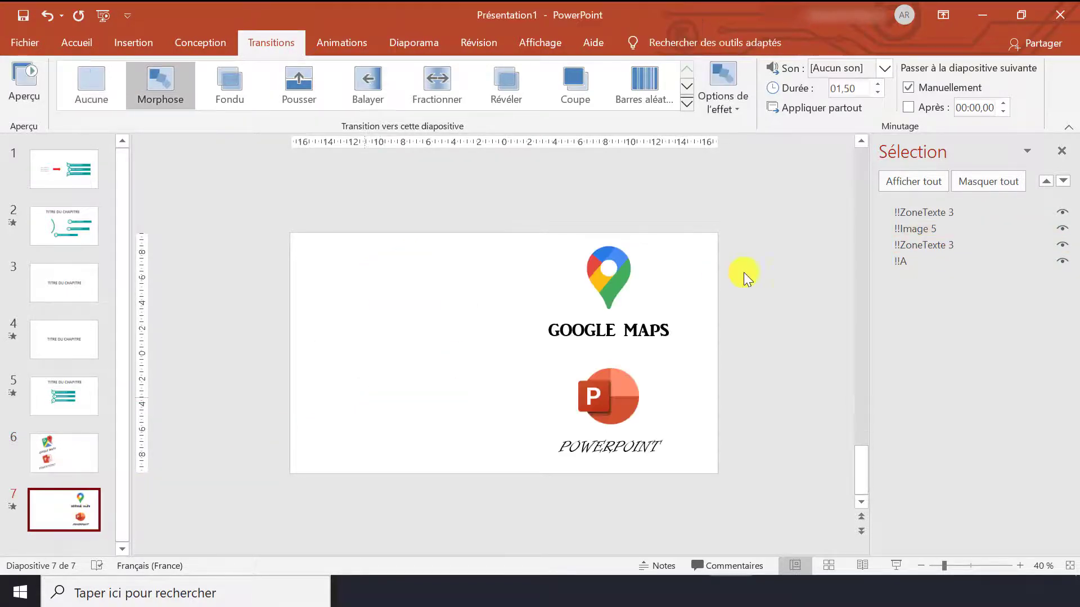
click(917, 229)
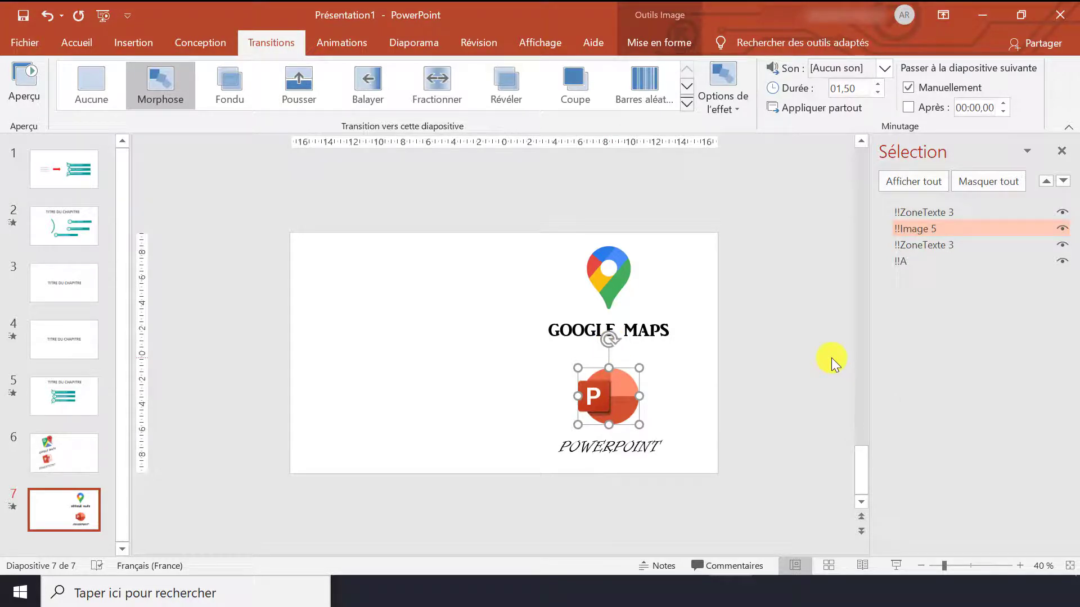
On slide 6, move the Google Maps logo off the upper left and turn it upside down.
click(79, 446)
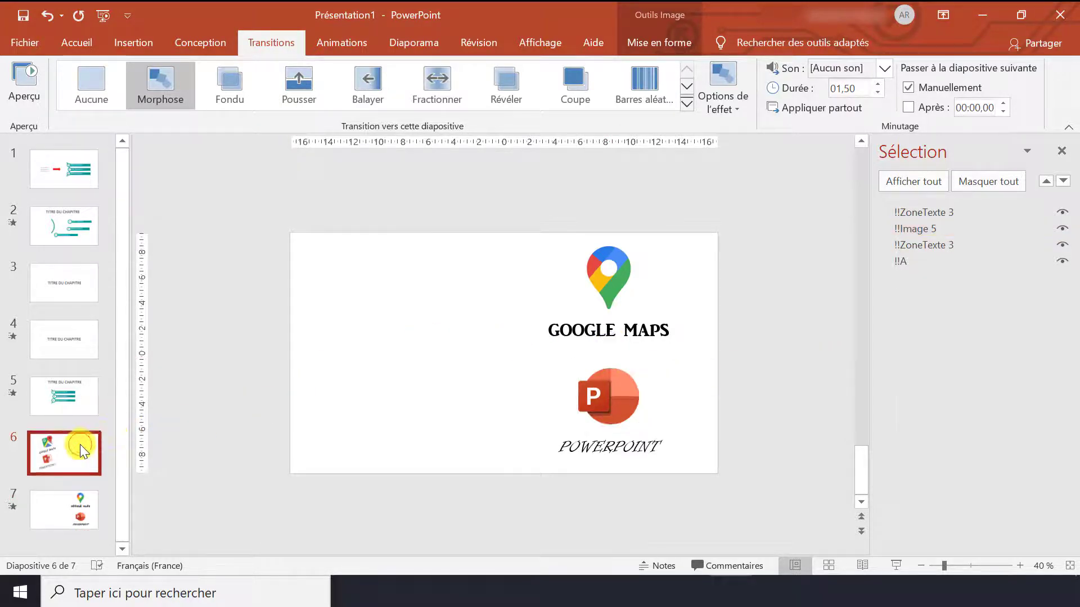
drag(406, 281, 275, 200)
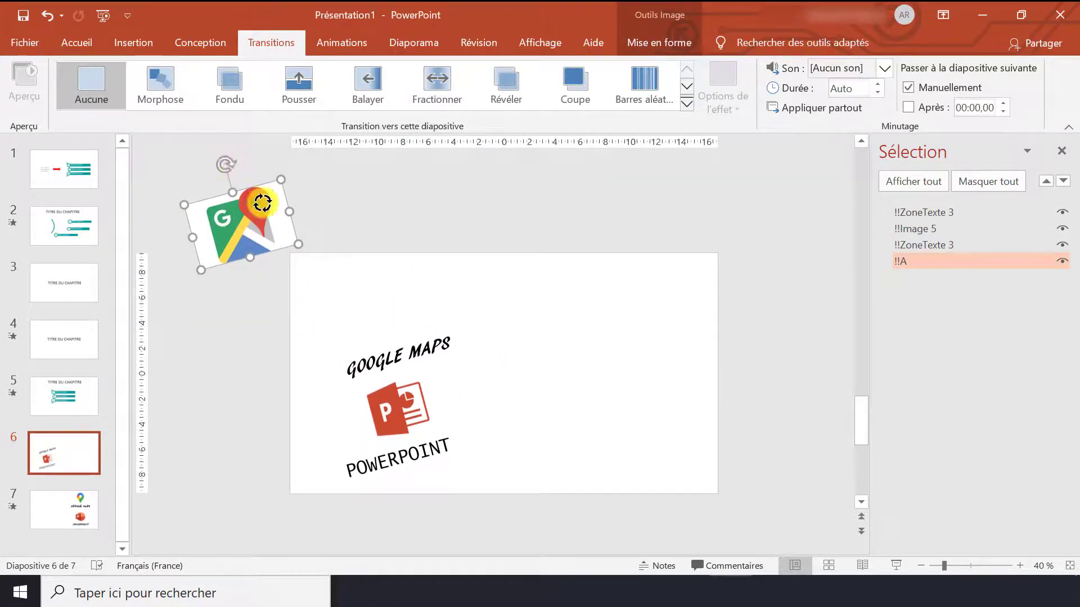
drag(225, 164, 250, 266)
click(372, 321)
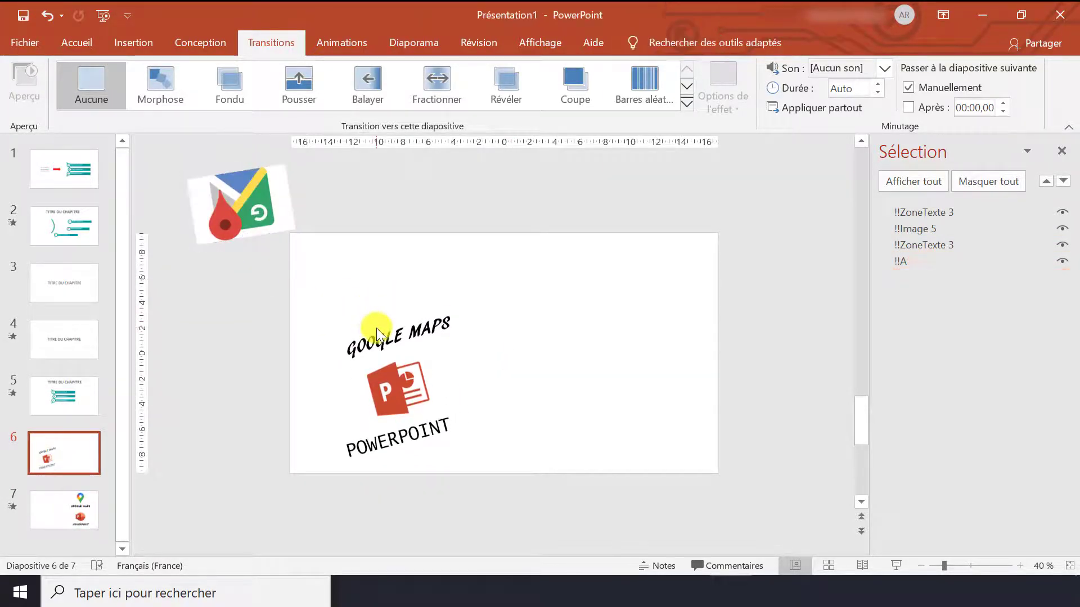
Move the GOOGLE MAPS caption lower left, PowerPoint logo above, and POWERPOINT caption below the slide.
click(376, 328)
drag(363, 334, 211, 384)
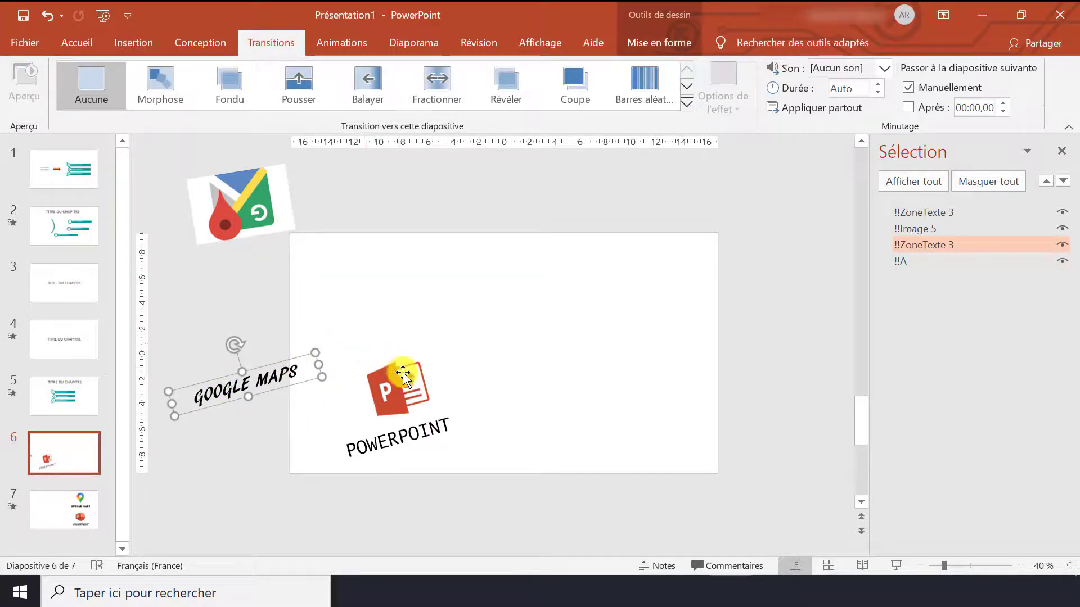
drag(397, 374, 494, 210)
click(414, 426)
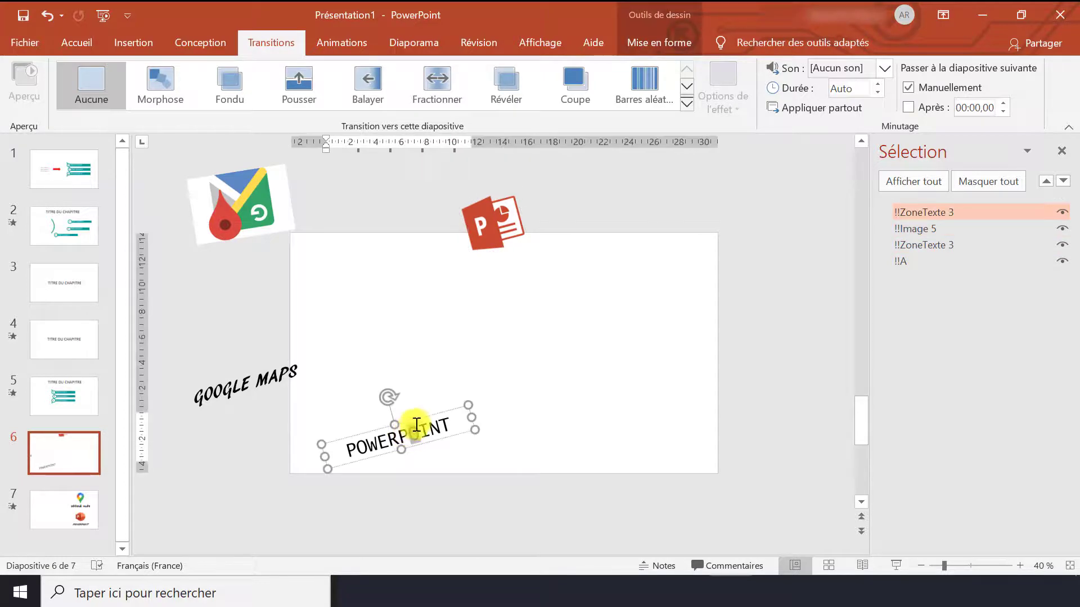
drag(415, 418, 387, 485)
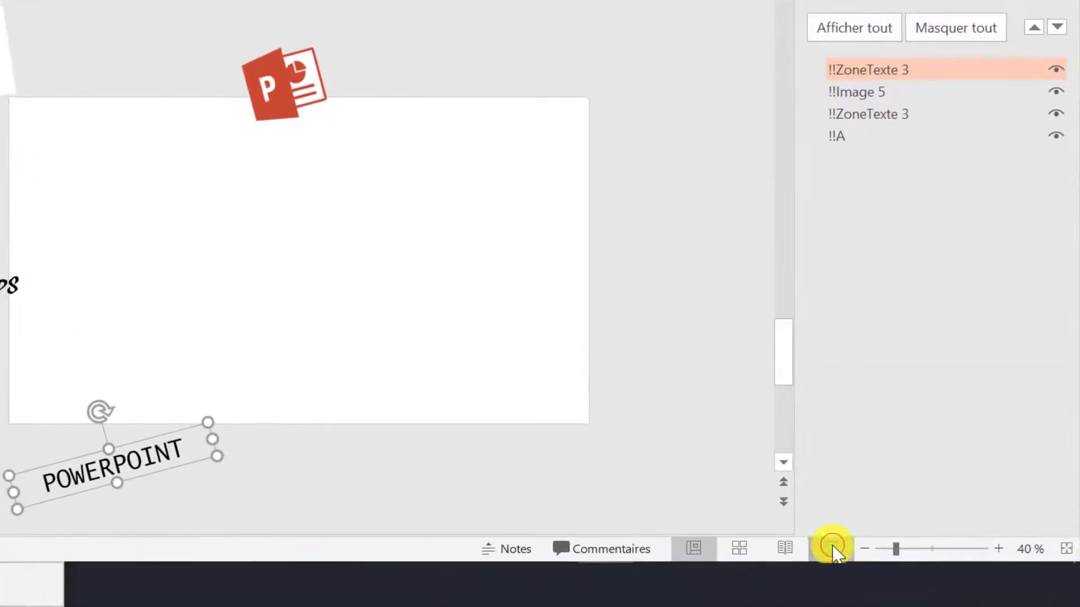
Play the slideshow to watch the logos morph onto slide 7, then exit with Esc.
click(839, 550)
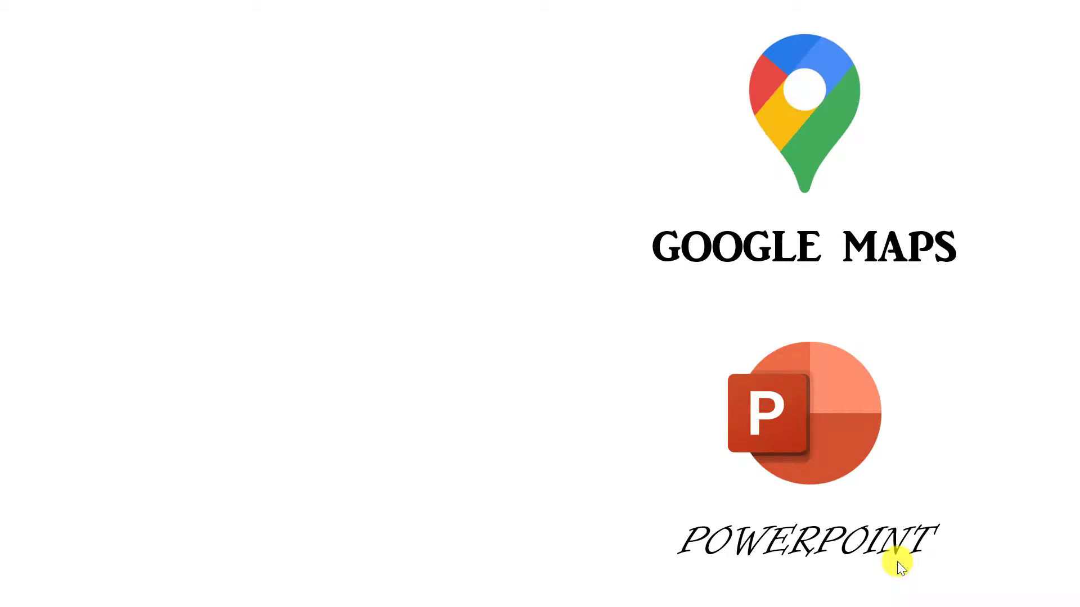
key(Escape)
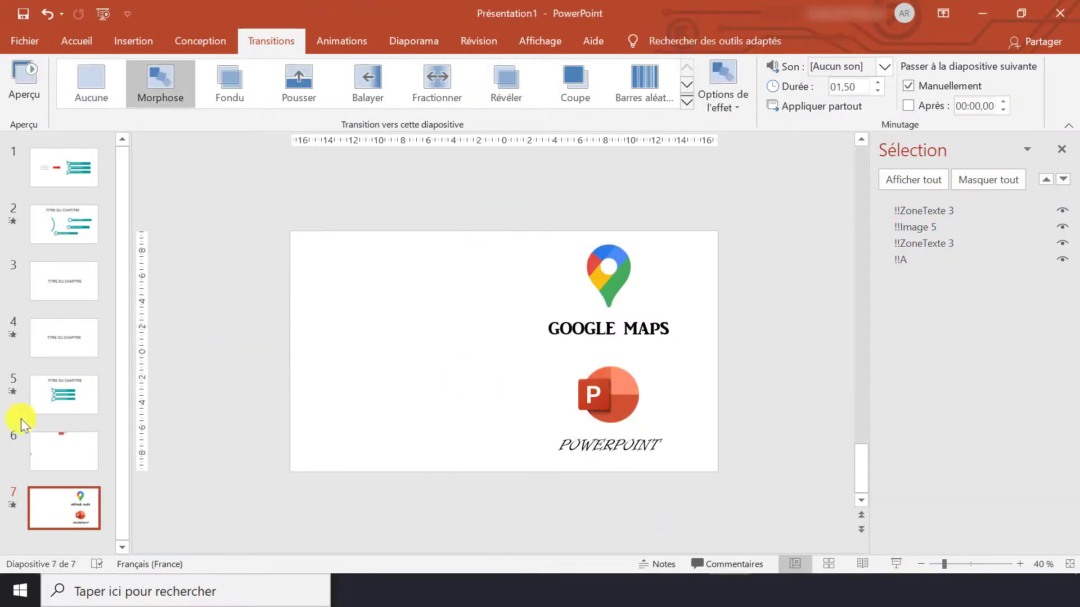
Drag slide 6's PowerPoint logo and Google Maps logo back onto the slide, tilting Google Maps slightly.
click(79, 451)
drag(483, 216, 367, 415)
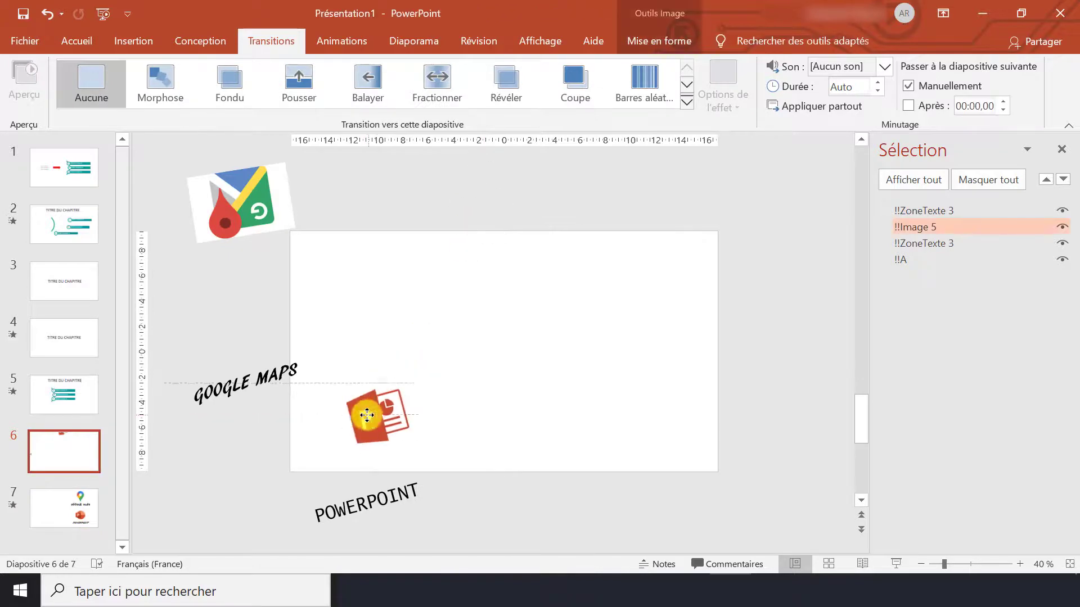
drag(245, 197, 398, 306)
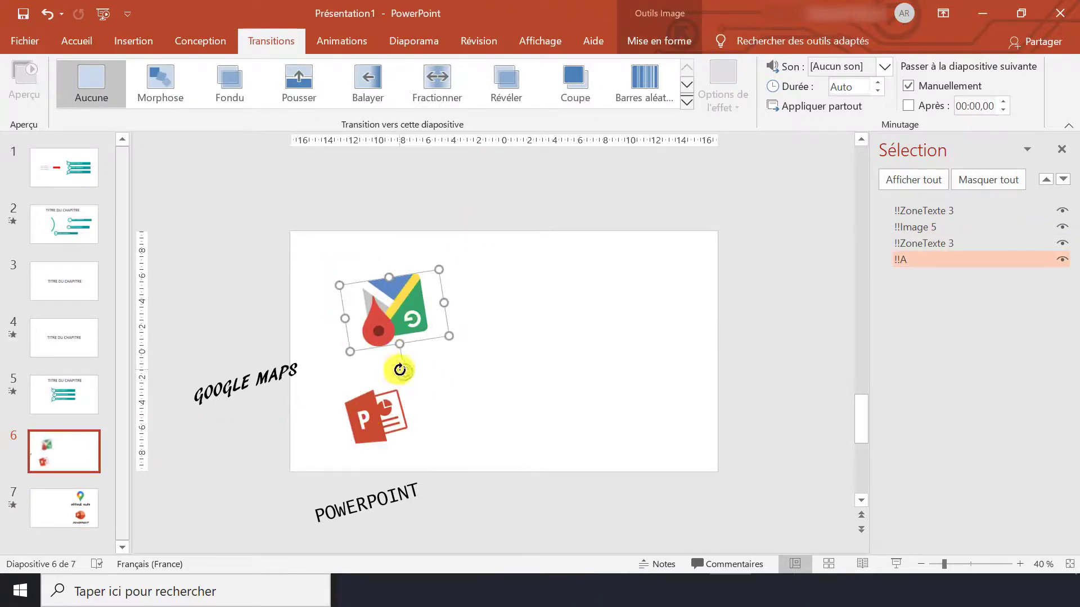
drag(400, 369, 403, 248)
scroll(484, 281, down, 1)
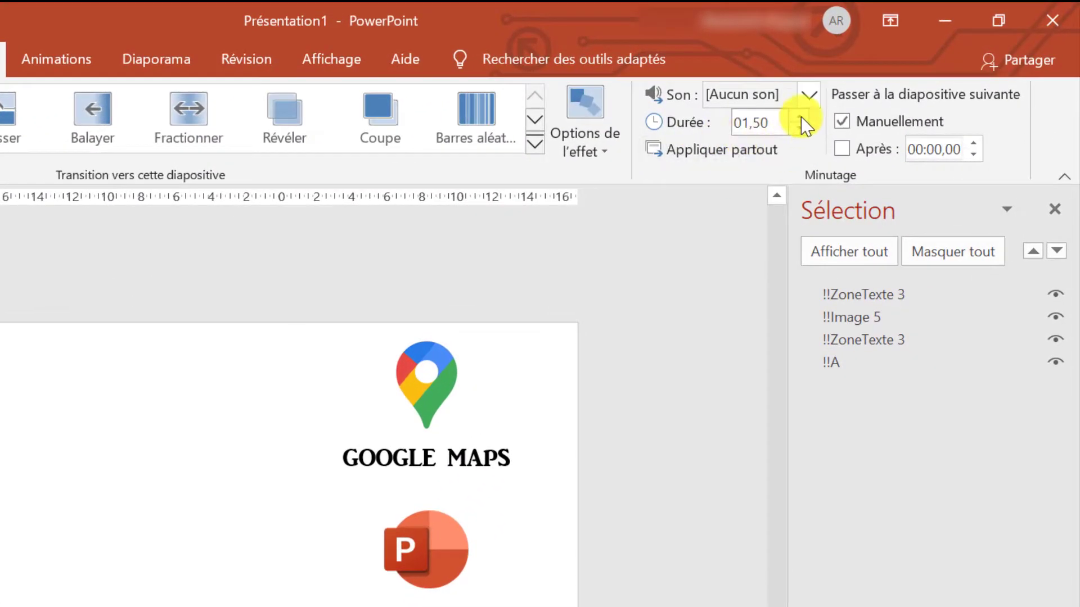
Adjust slide 7's Morph duration with the Durée spinner arrows, bringing it down to 01,00.
click(801, 117)
click(801, 117)
click(801, 117)
click(800, 117)
click(797, 130)
click(799, 129)
click(799, 129)
click(799, 130)
click(799, 129)
click(799, 129)
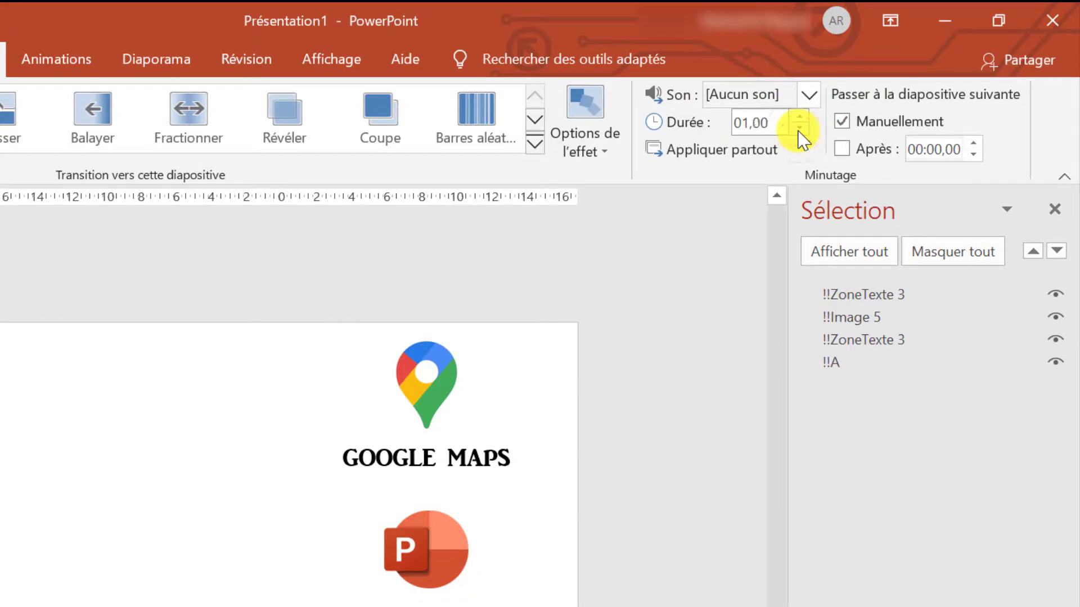